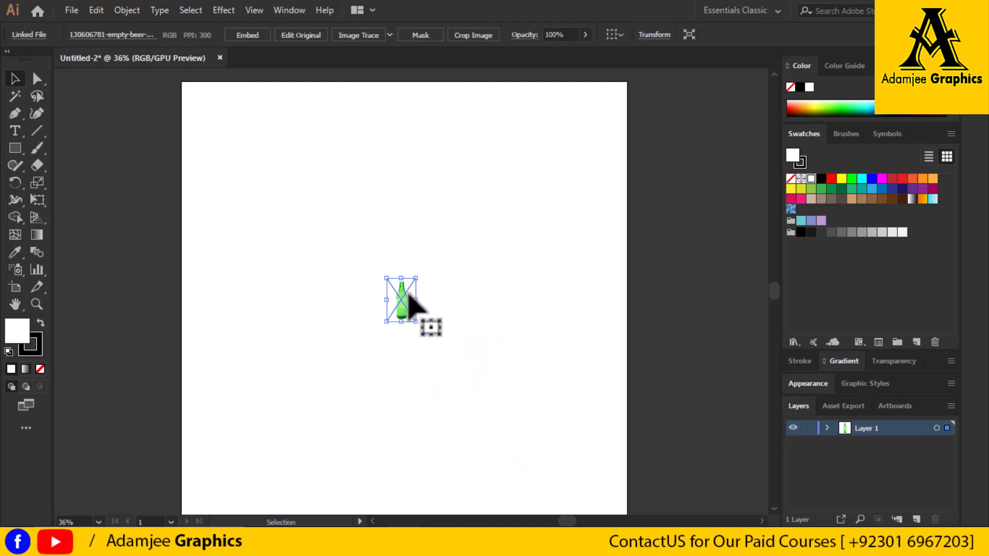
Enlarge the placed bottle image in both width and height so it fills most of the artboard
{"action": "left_click_drag", "start_coordinate": [417, 299], "coordinate": [538, 304]}
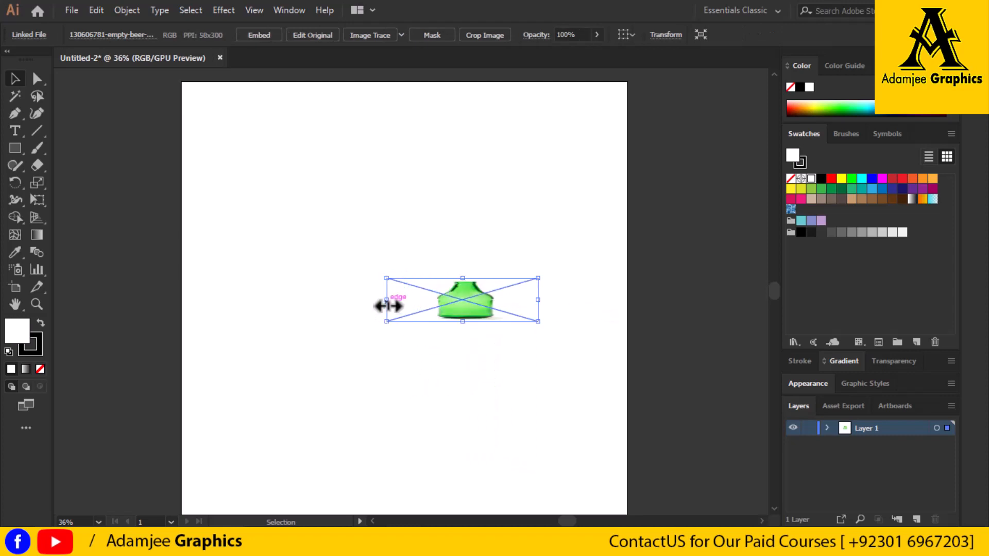
{"action": "left_click_drag", "start_coordinate": [386, 306], "coordinate": [251, 304]}
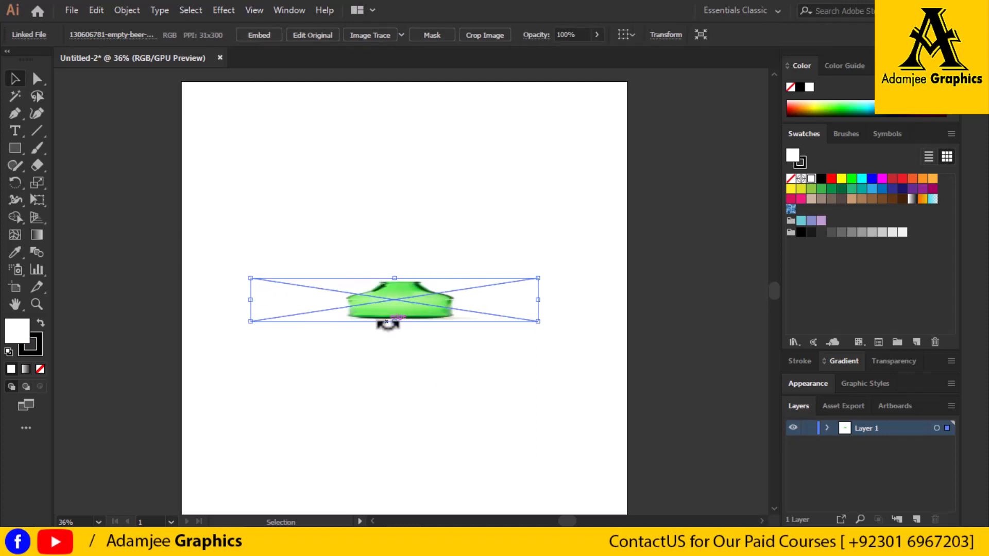
{"action": "left_click_drag", "start_coordinate": [399, 325], "coordinate": [400, 478]}
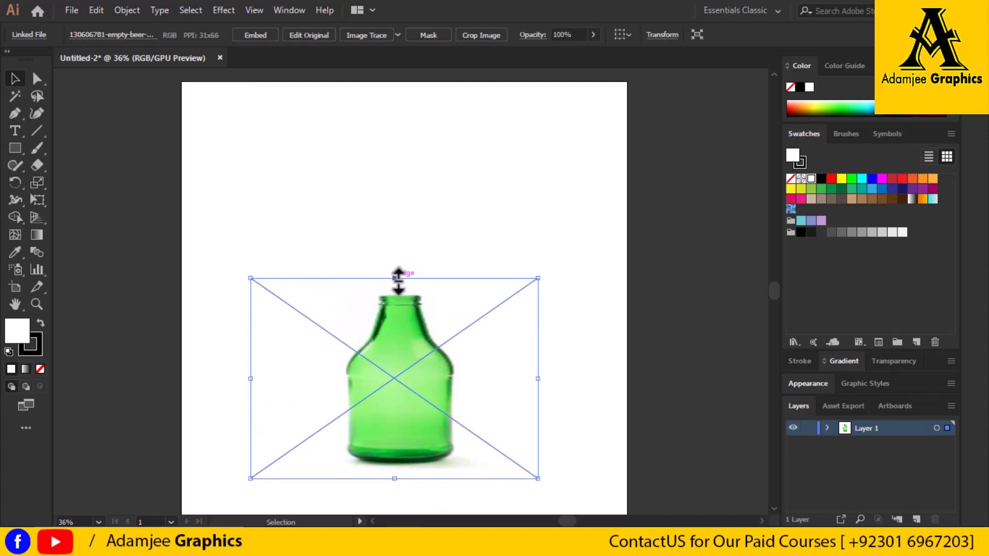
{"action": "left_click_drag", "start_coordinate": [397, 277], "coordinate": [394, 134]}
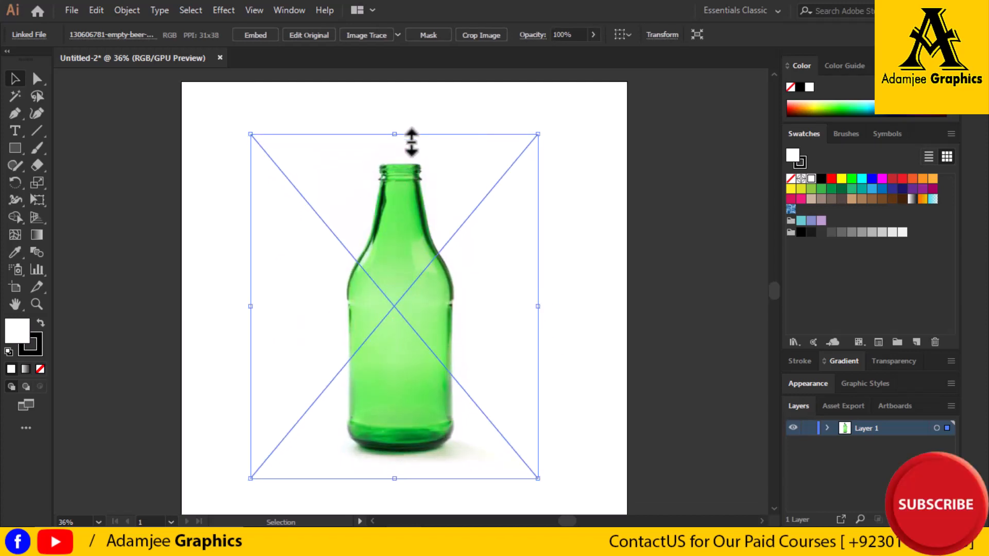
{"action": "left_click_drag", "start_coordinate": [543, 311], "coordinate": [560, 311]}
{"action": "left_click_drag", "start_coordinate": [252, 308], "coordinate": [218, 291]}
{"action": "left_click_drag", "start_coordinate": [387, 135], "coordinate": [386, 110]}
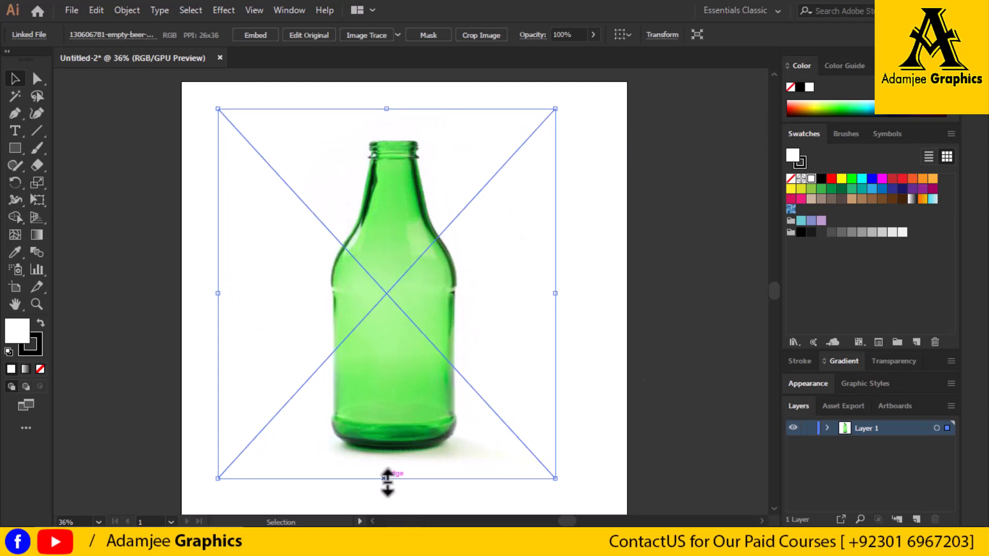
{"action": "mouse_move", "coordinate": [387, 479]}
{"action": "left_mouse_down"}
{"action": "mouse_move", "coordinate": [388, 496]}
{"action": "mouse_move", "coordinate": [397, 493]}
{"action": "left_mouse_up"}
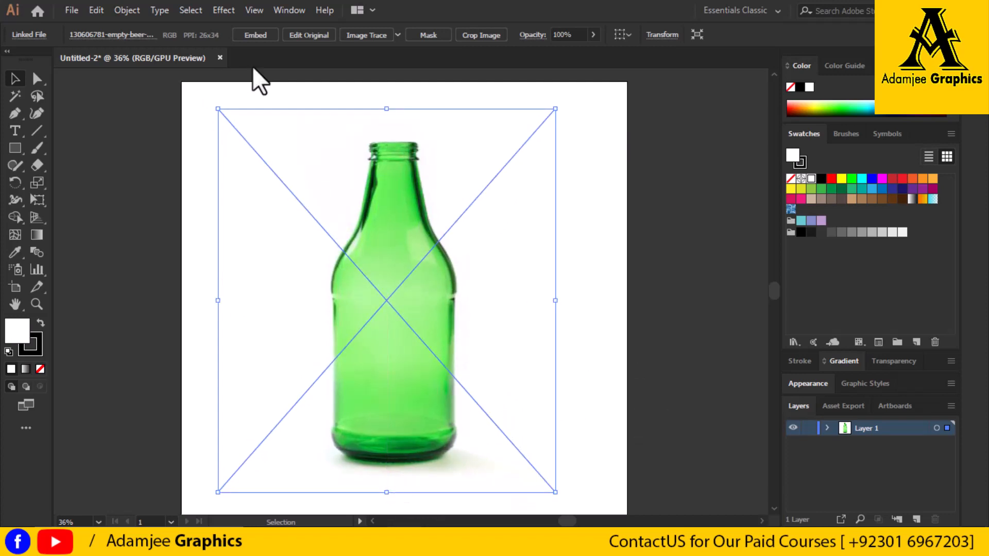
Embed the bottle image and convert its layer, Layer 1, into a template layer
{"action": "left_click", "coordinate": [255, 35]}
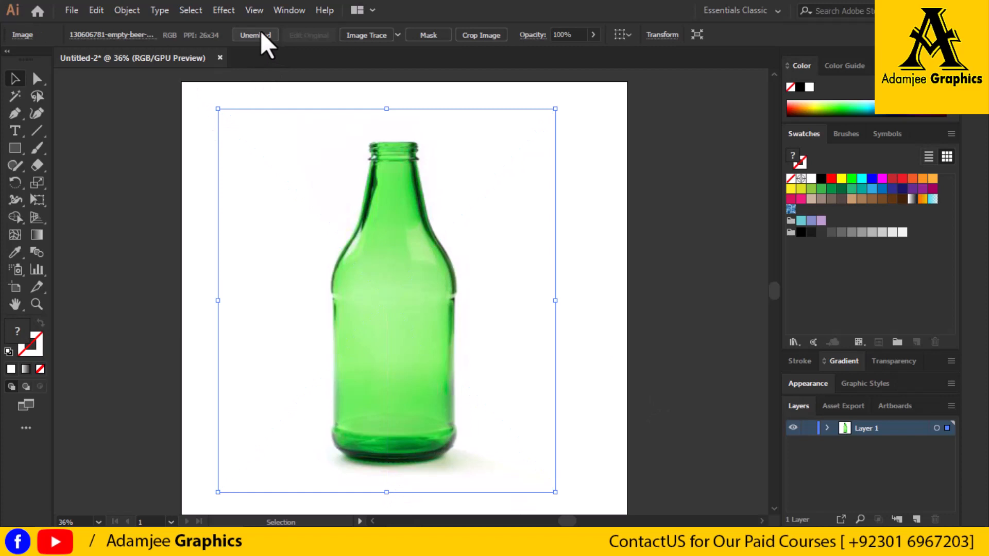
{"action": "left_click", "coordinate": [713, 368]}
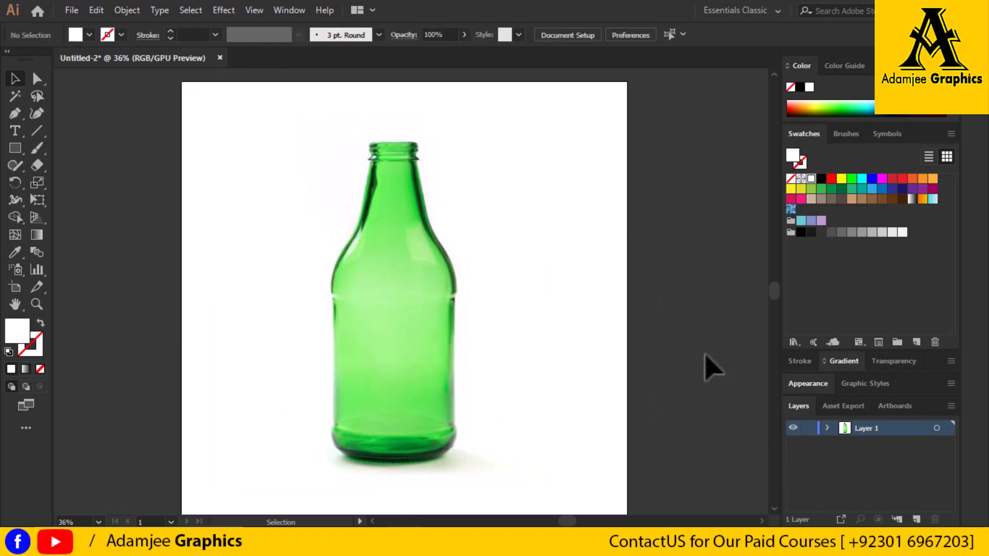
{"action": "left_click", "coordinate": [949, 404]}
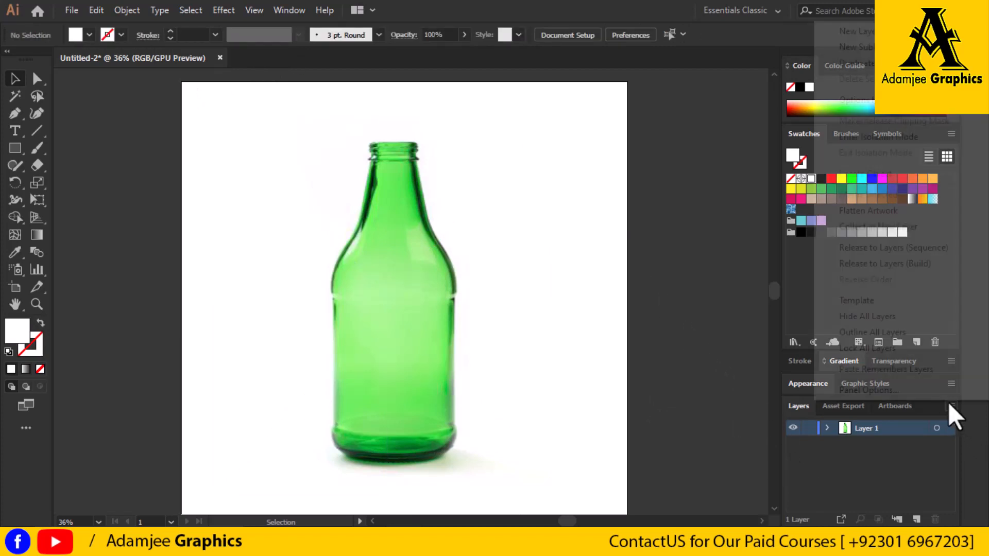
{"action": "left_click", "coordinate": [886, 299]}
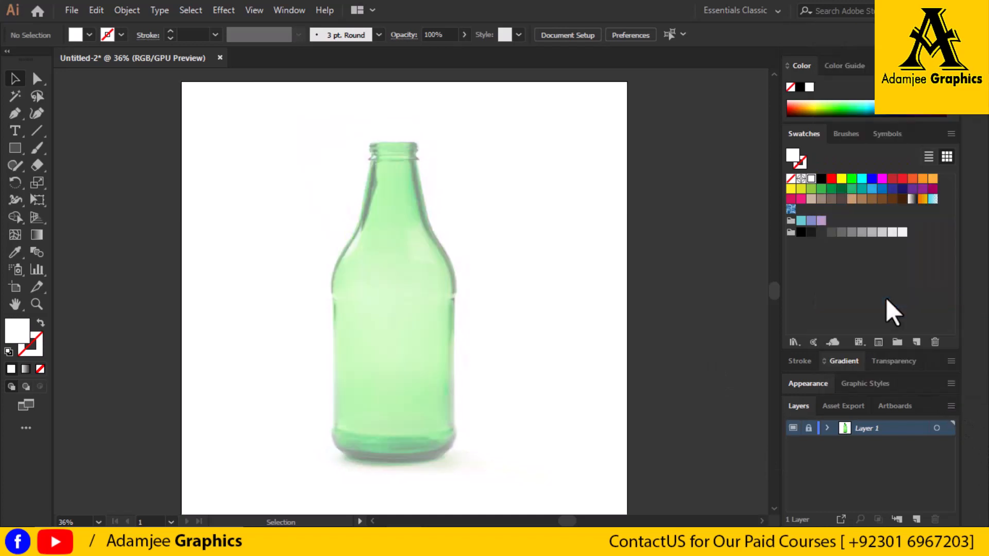
Unlock the template layer and activate the Pen tool for tracing the bottle
{"action": "left_click", "coordinate": [15, 113]}
{"action": "left_click", "coordinate": [72, 10]}
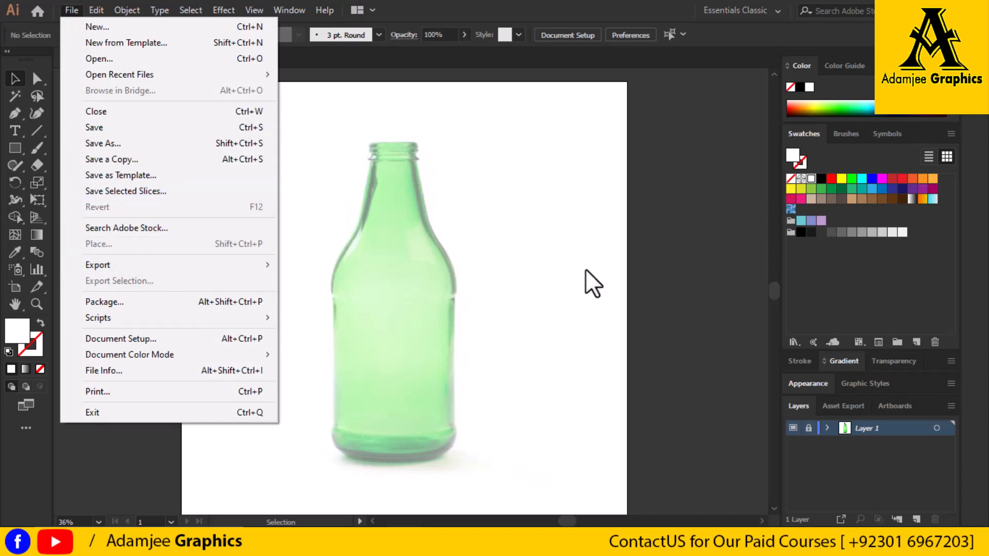
{"action": "left_click", "coordinate": [553, 259]}
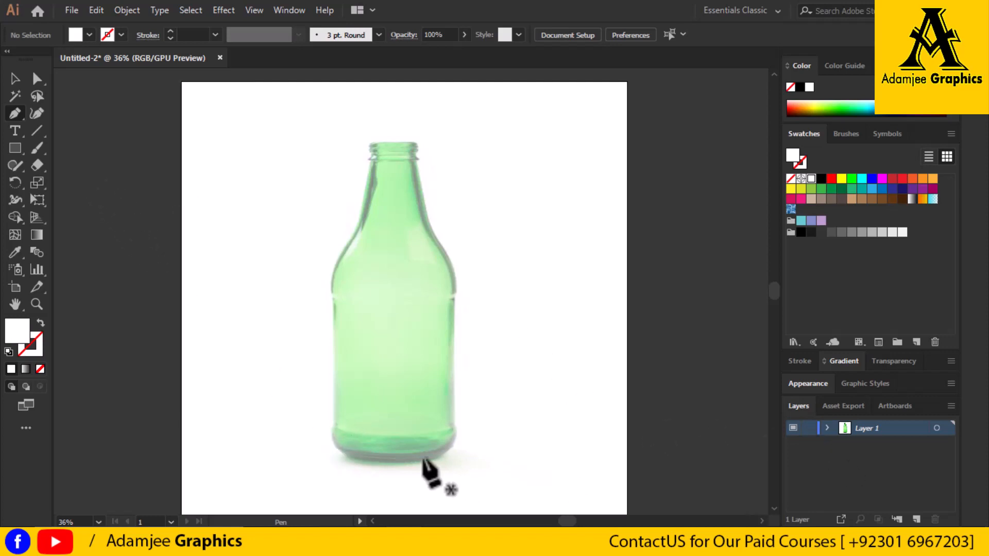
{"action": "left_click_drag", "start_coordinate": [338, 449], "coordinate": [353, 461]}
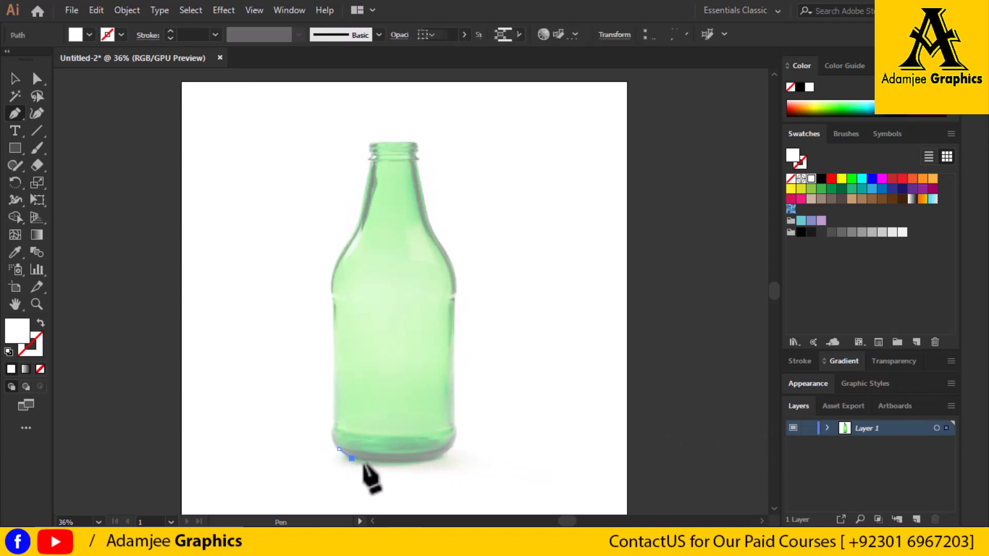
{"action": "left_click_drag", "start_coordinate": [434, 458], "coordinate": [444, 453]}
{"action": "left_click", "coordinate": [40, 324]}
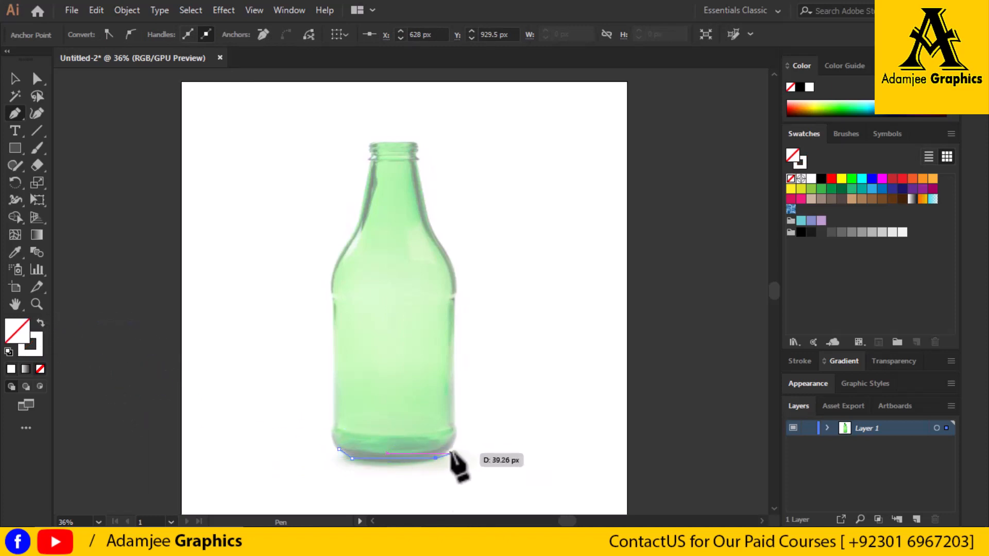
{"action": "key", "text": "ctrl+z"}
{"action": "key", "text": "ctrl+z"}
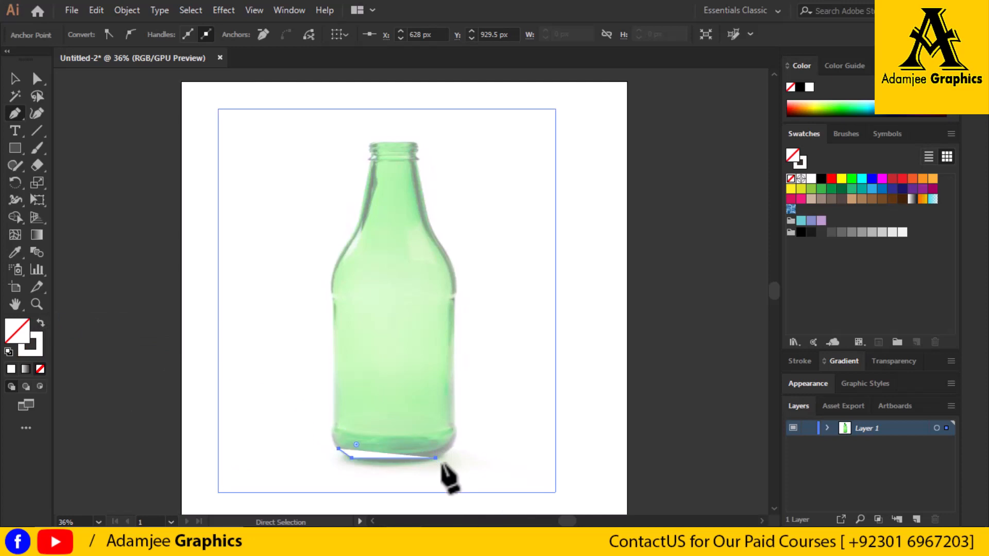
{"action": "left_click", "coordinate": [40, 324]}
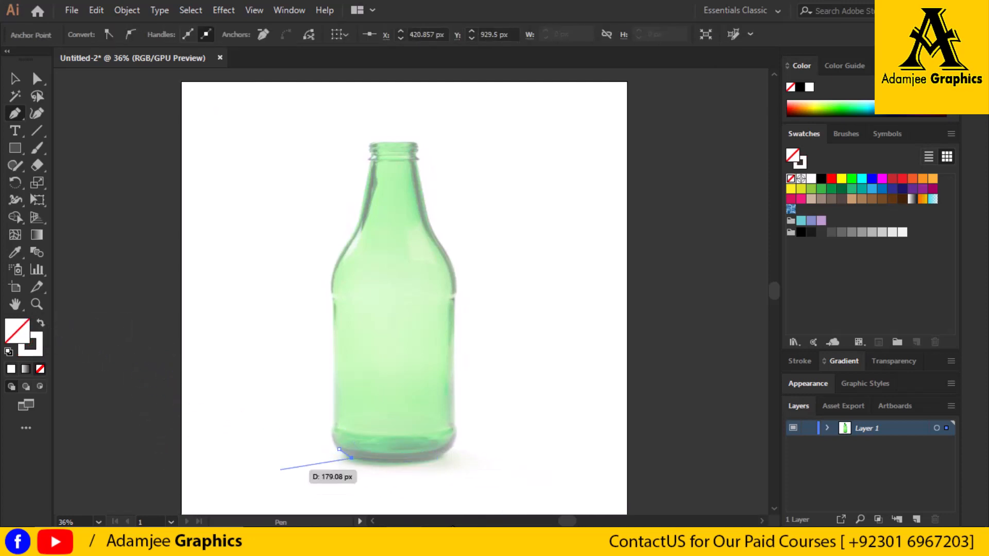
{"action": "key", "text": "ctrl+z"}
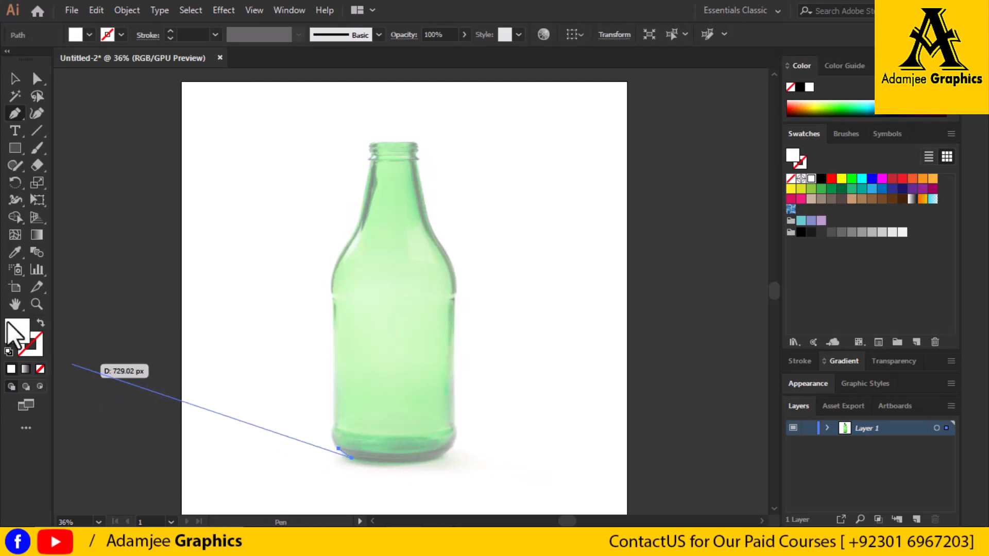
{"action": "left_click", "coordinate": [40, 324]}
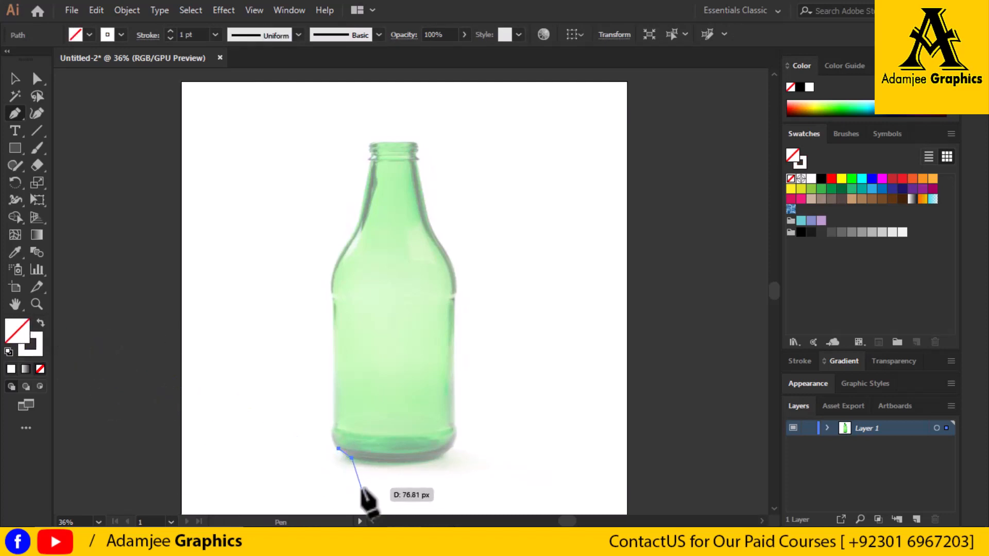
{"action": "key", "text": "ctrl+z"}
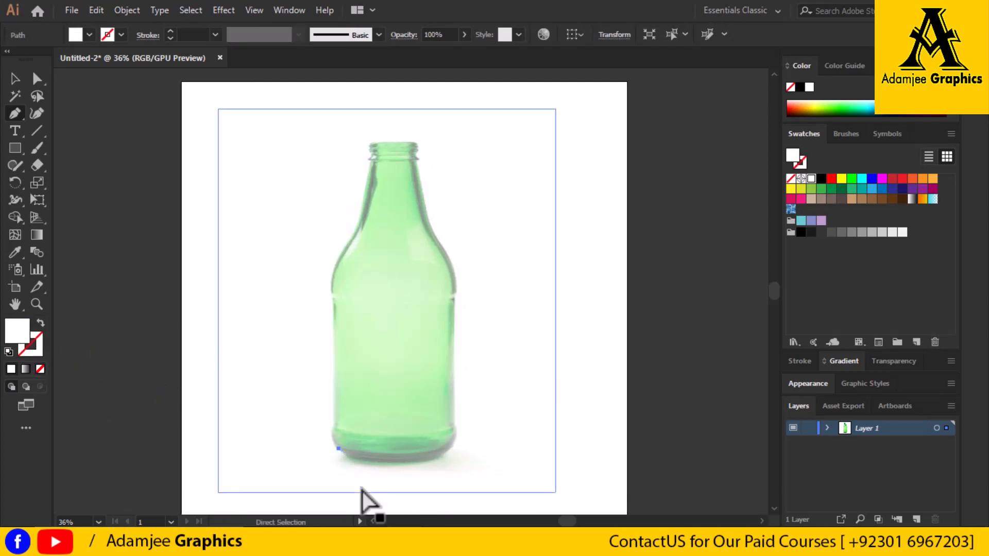
{"action": "left_click", "coordinate": [362, 489], "text": "ctrl"}
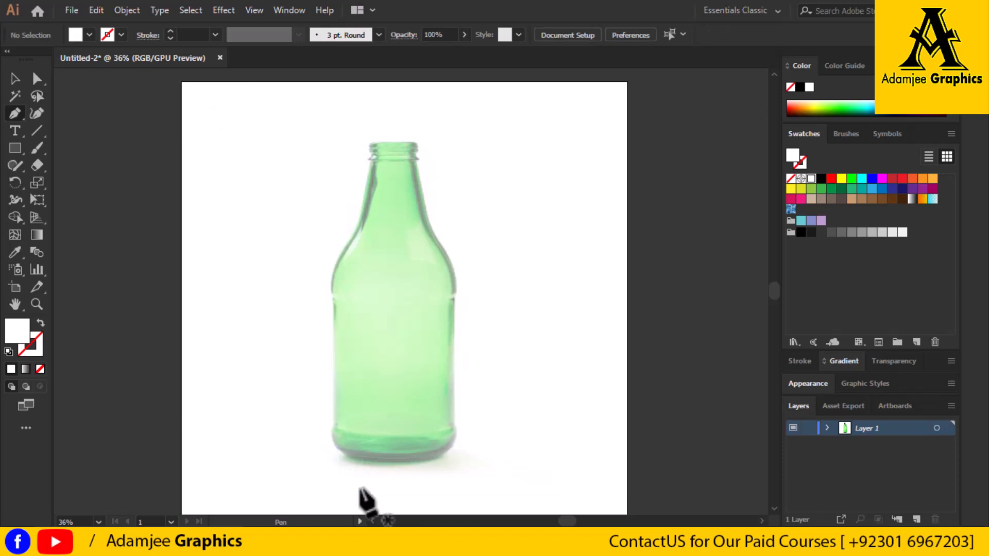
Set no fill and a white stroke, and trace the bottle's base and straight right side up to the shoulder with the Pen tool
{"action": "left_click", "coordinate": [42, 323]}
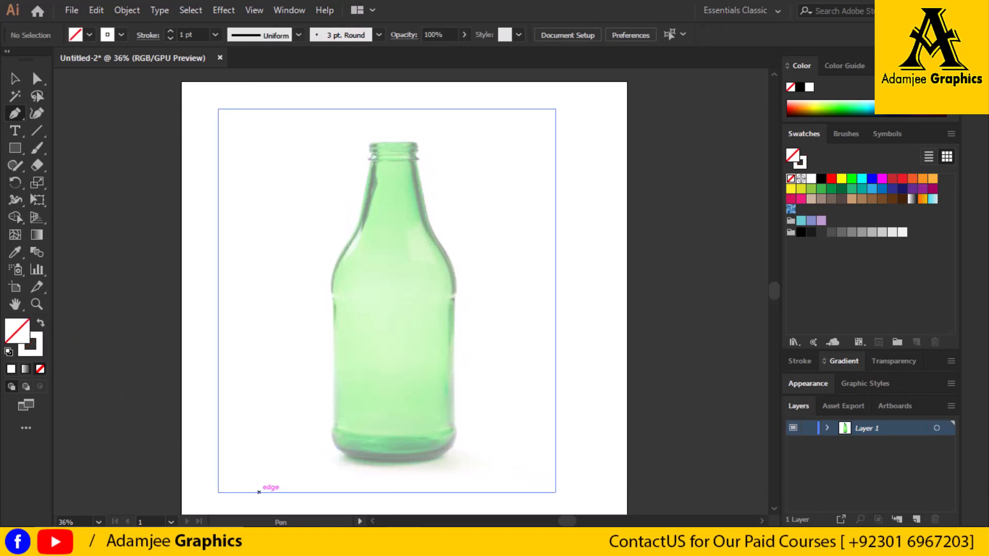
{"action": "left_click", "coordinate": [337, 447]}
{"action": "left_click", "coordinate": [346, 458]}
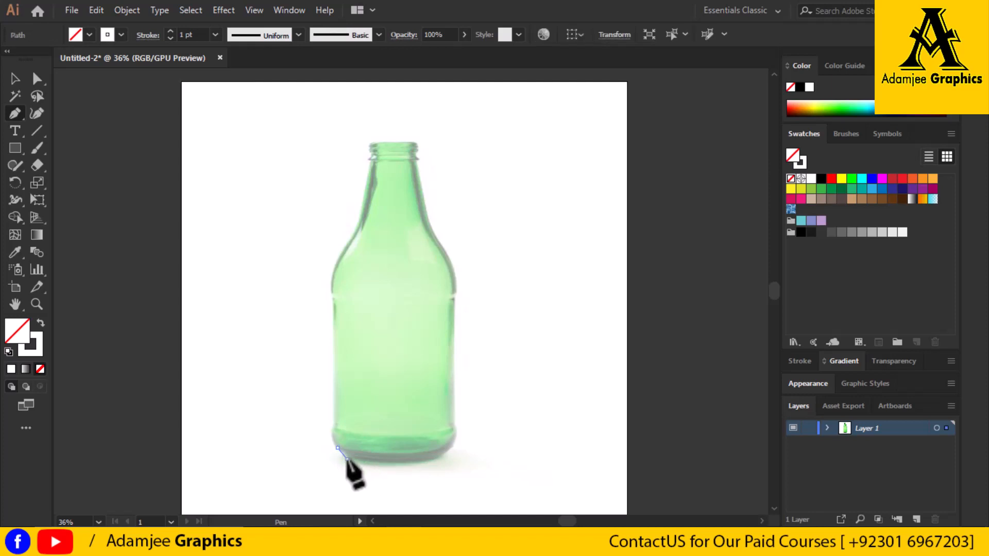
{"action": "left_click", "coordinate": [434, 459]}
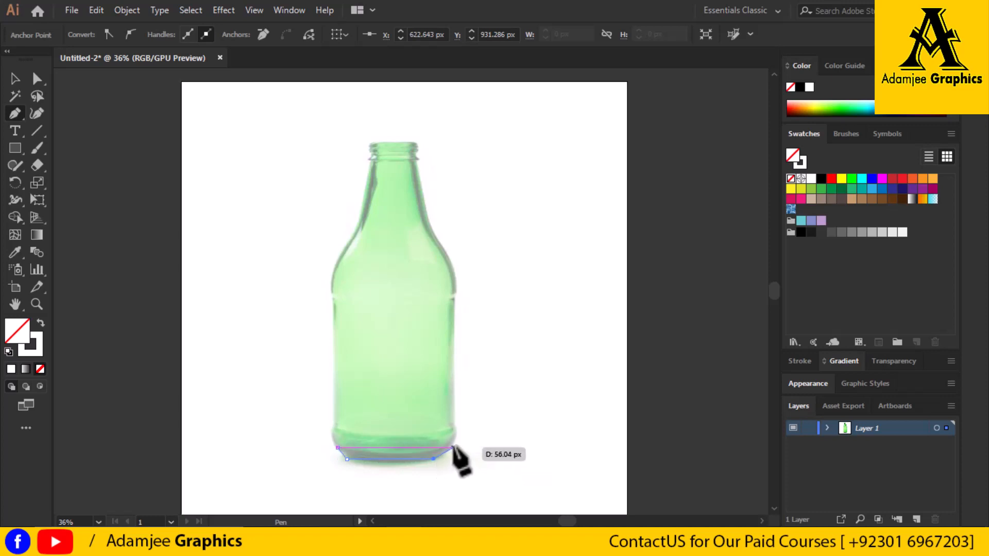
{"action": "left_click", "coordinate": [452, 444]}
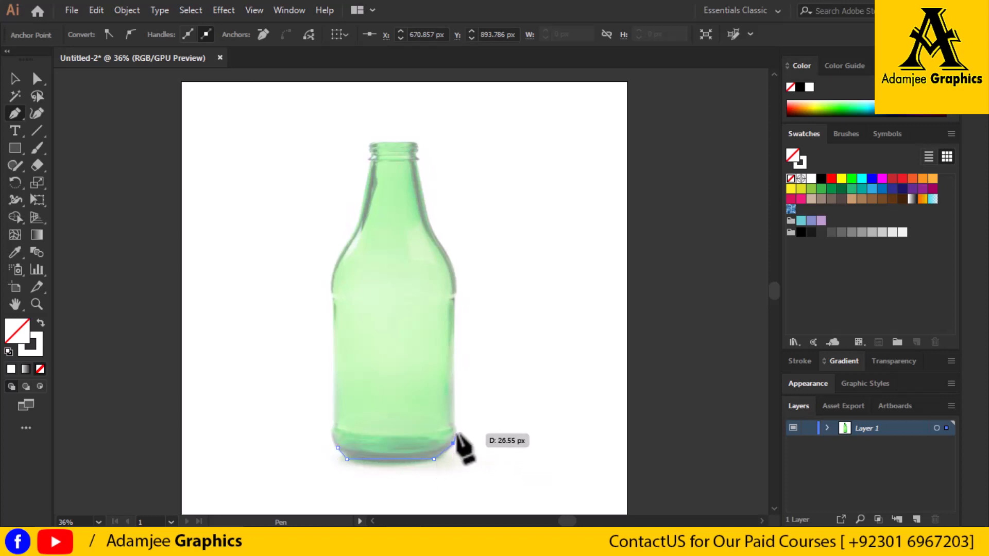
{"action": "left_click", "coordinate": [453, 430]}
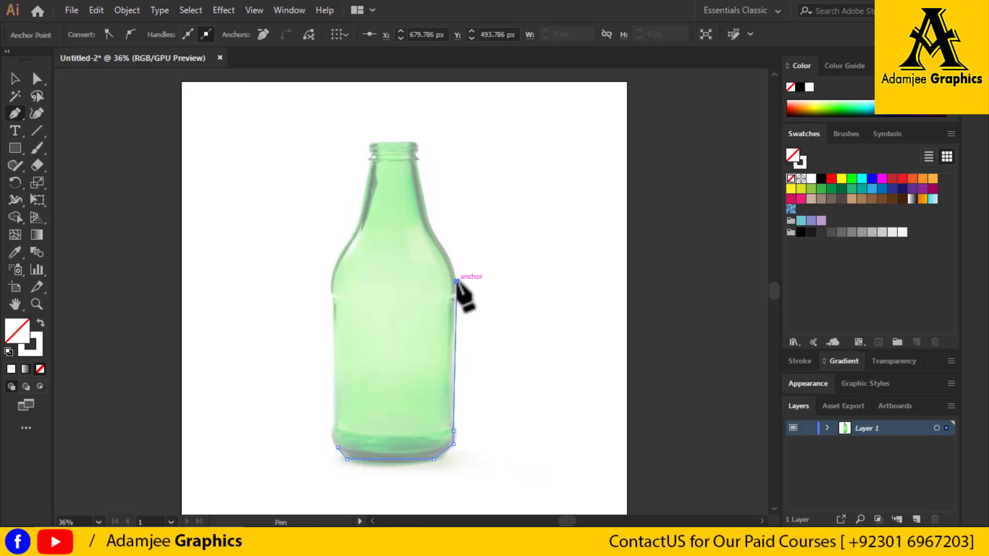
{"action": "left_click", "coordinate": [456, 281]}
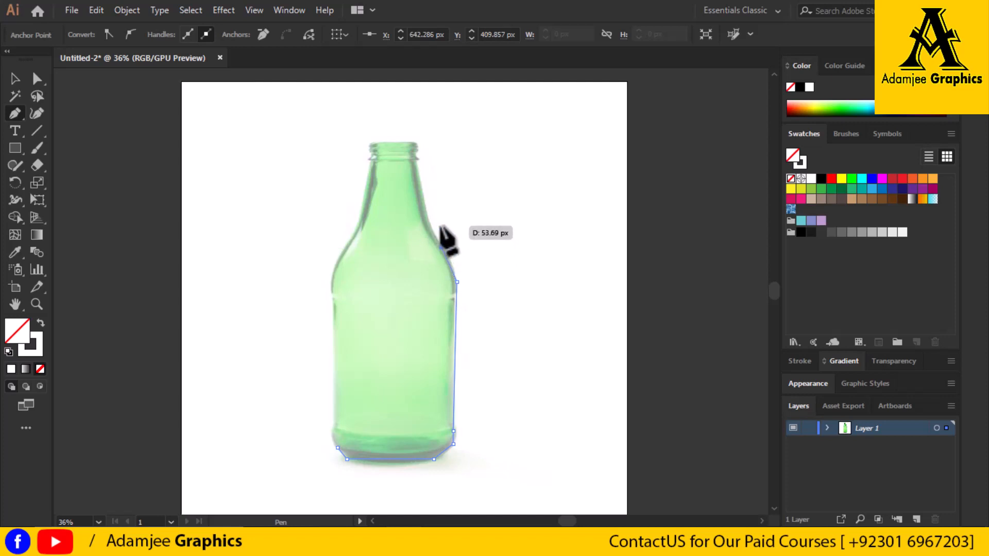
Continue the outline along the bottle's right shoulder with straight segments up to the start of the neck
{"action": "left_click_drag", "start_coordinate": [441, 247], "coordinate": [450, 239]}
{"action": "key", "text": "ctrl"}
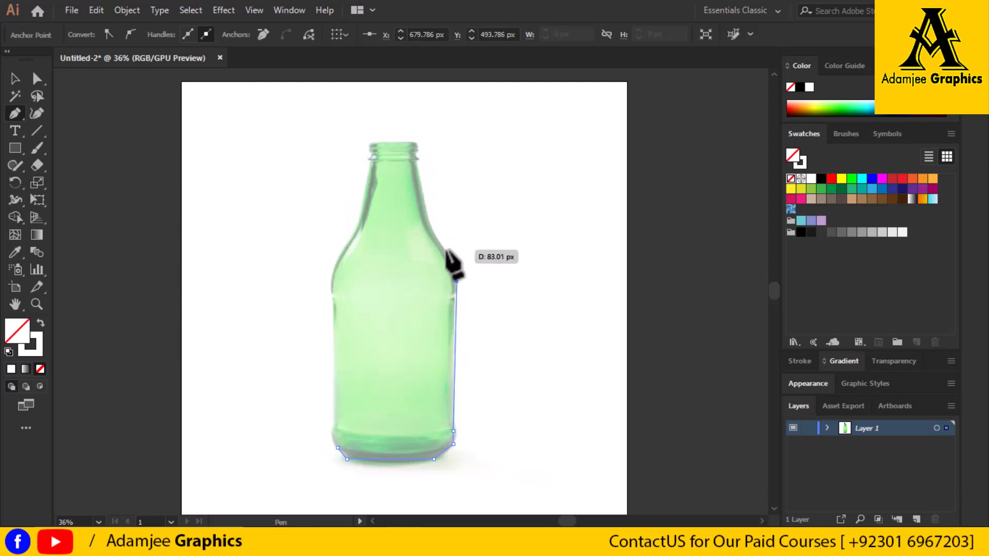
{"action": "left_click", "coordinate": [444, 249]}
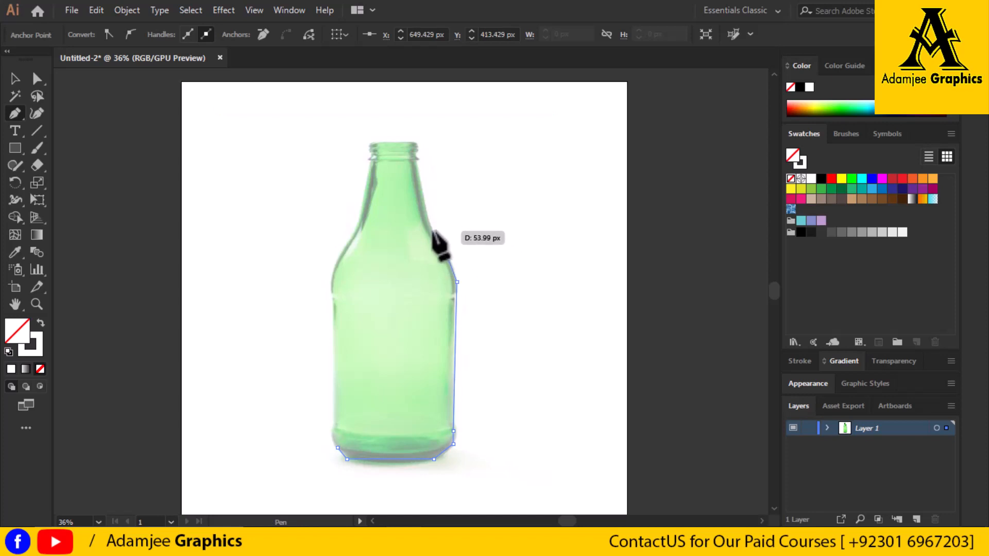
{"action": "left_click", "coordinate": [431, 230]}
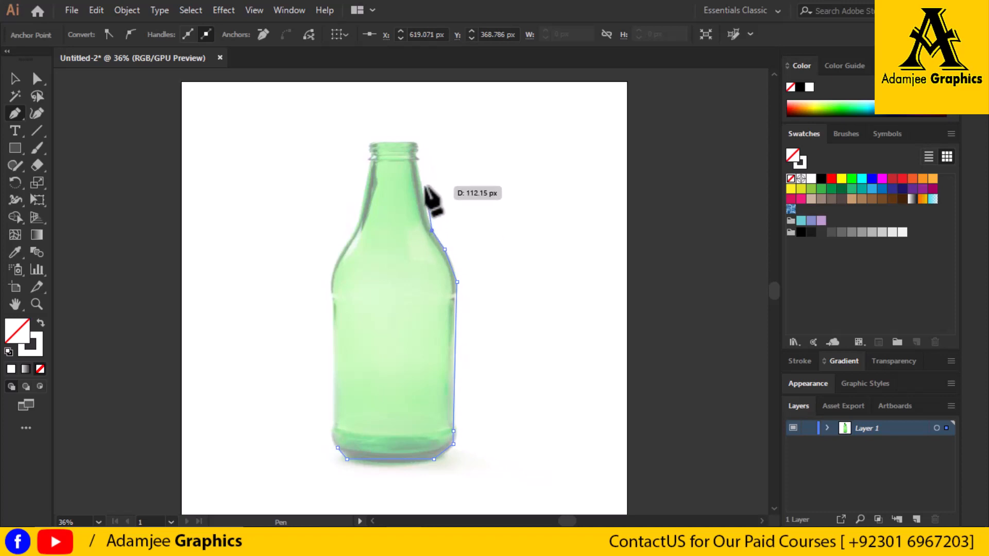
Continue the outline up the right side of the neck to the rim, with an anchor point midway along the neck
{"action": "left_click", "coordinate": [415, 161]}
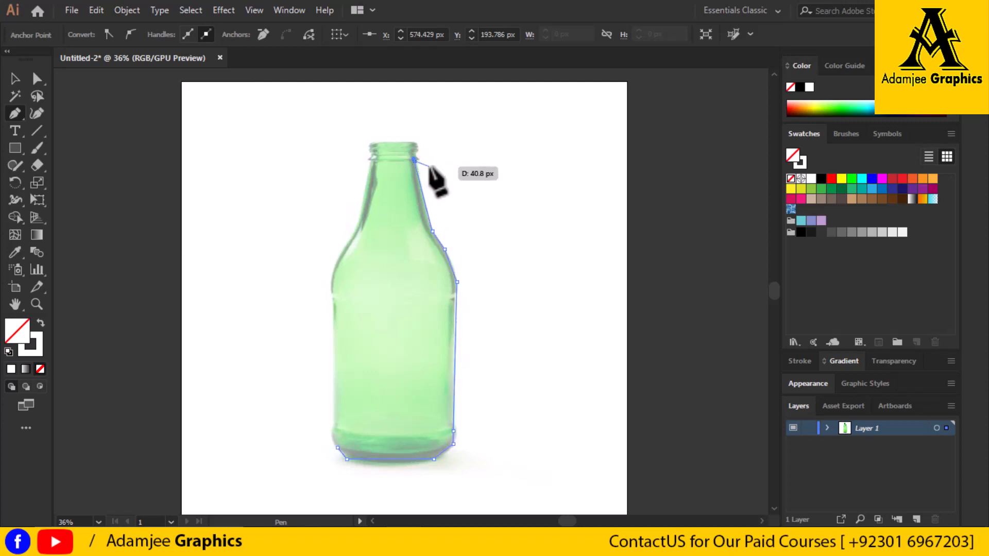
{"action": "key", "text": "ctrl"}
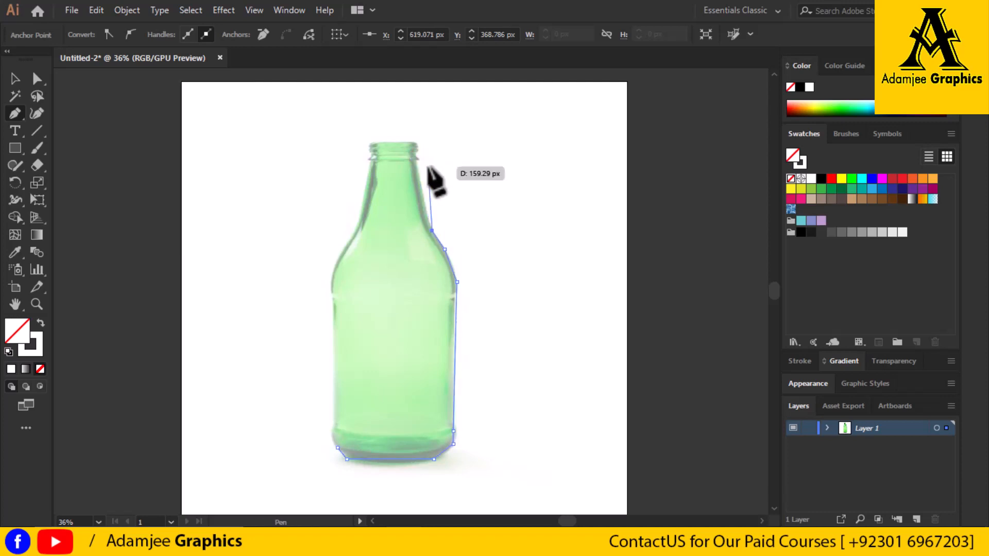
{"action": "left_click", "coordinate": [422, 198]}
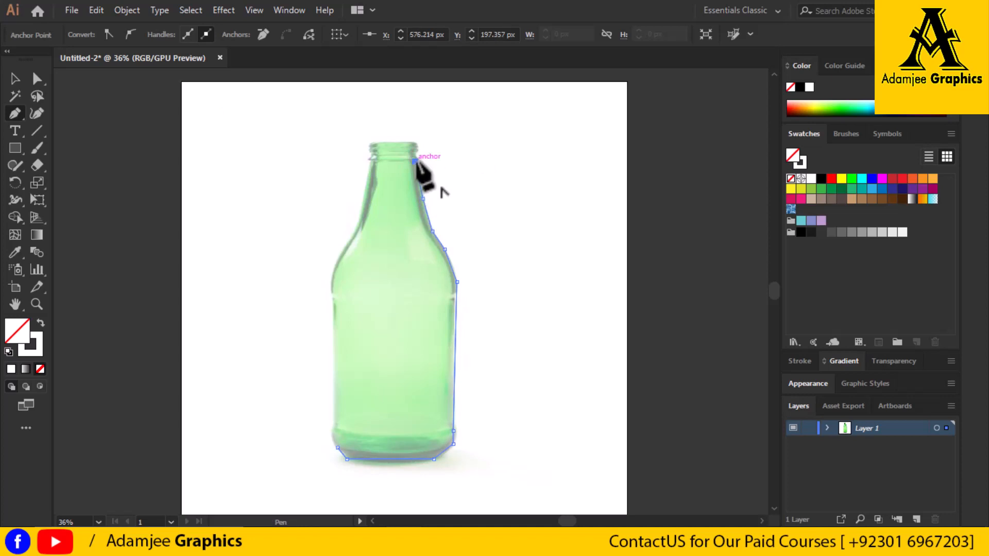
{"action": "left_click", "coordinate": [414, 161]}
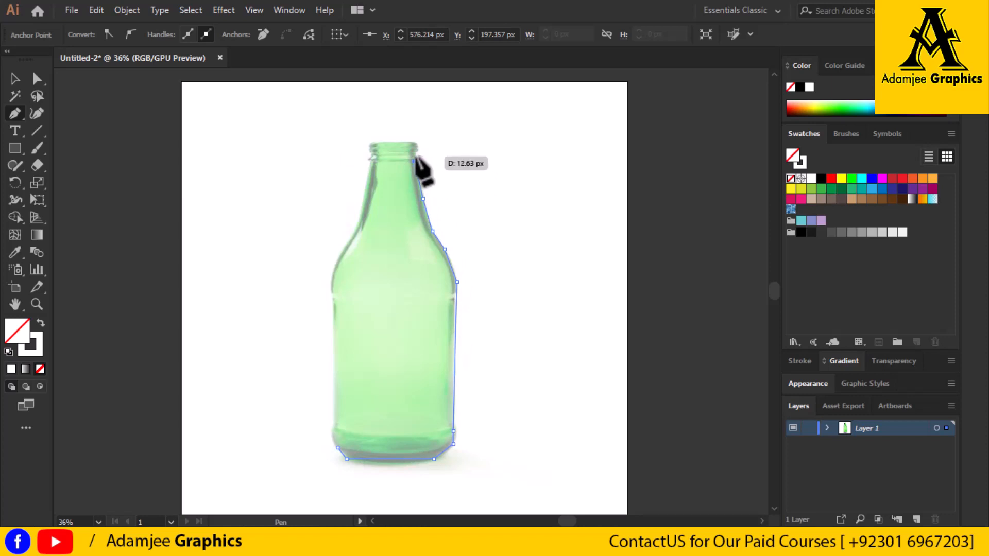
{"action": "left_click", "coordinate": [416, 158]}
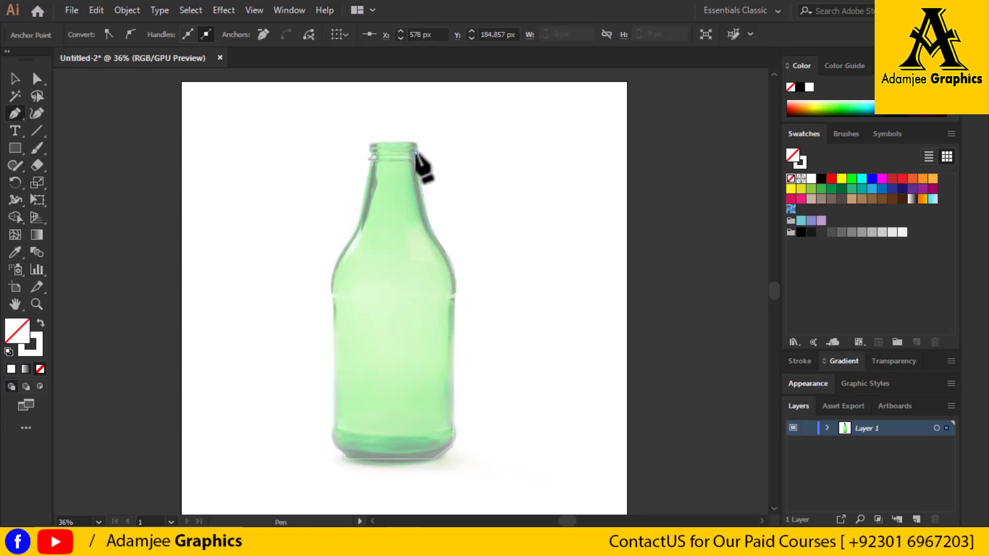
{"action": "left_click", "coordinate": [416, 153]}
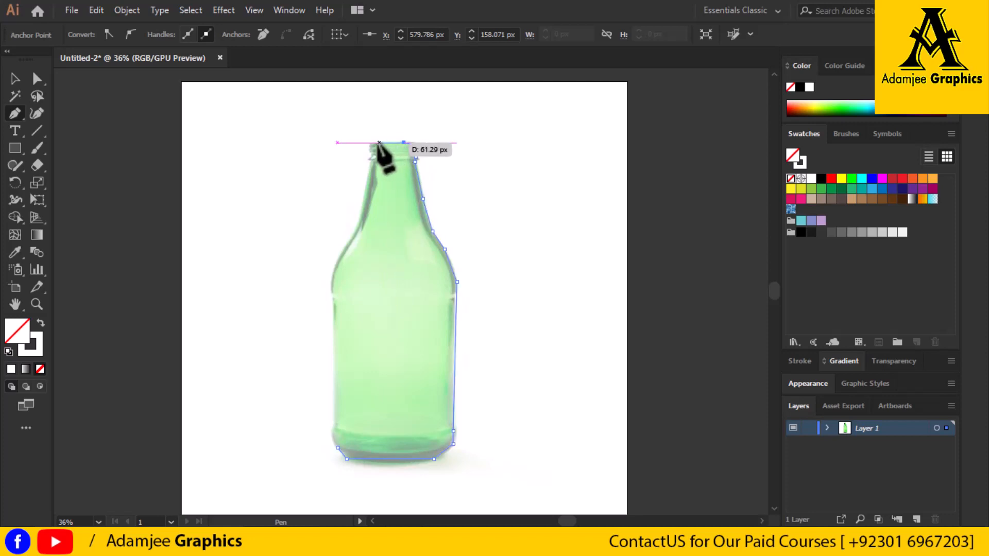
Continue the outline across the top of the bottle's rim and down its left side to the start of the neck
{"action": "left_click", "coordinate": [374, 143]}
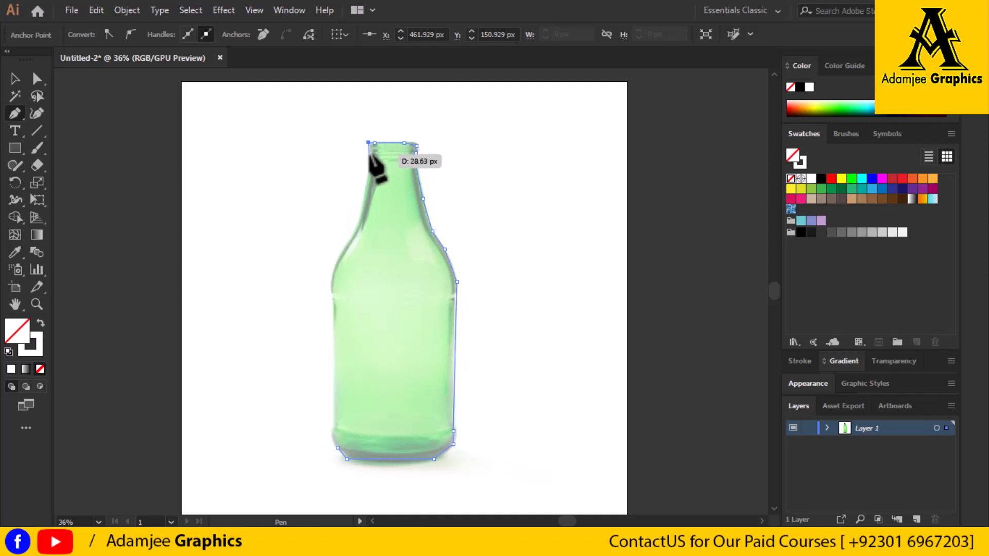
{"action": "left_click", "coordinate": [369, 153]}
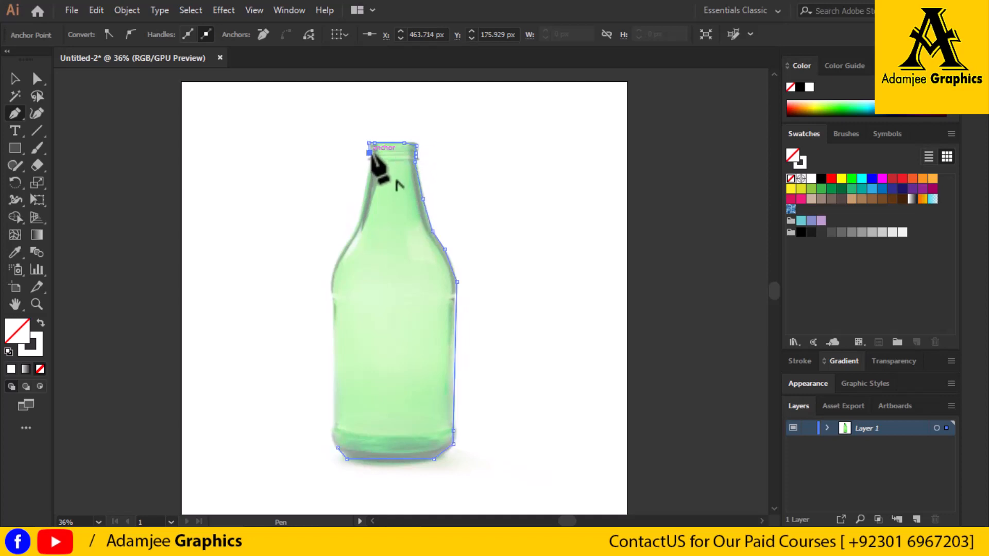
{"action": "left_click", "coordinate": [369, 159]}
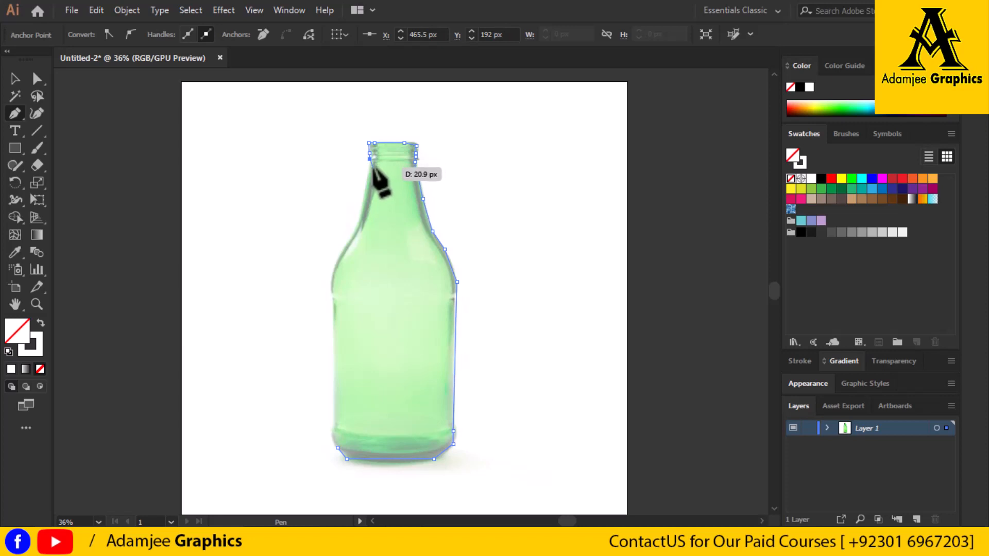
{"action": "left_click", "coordinate": [371, 169]}
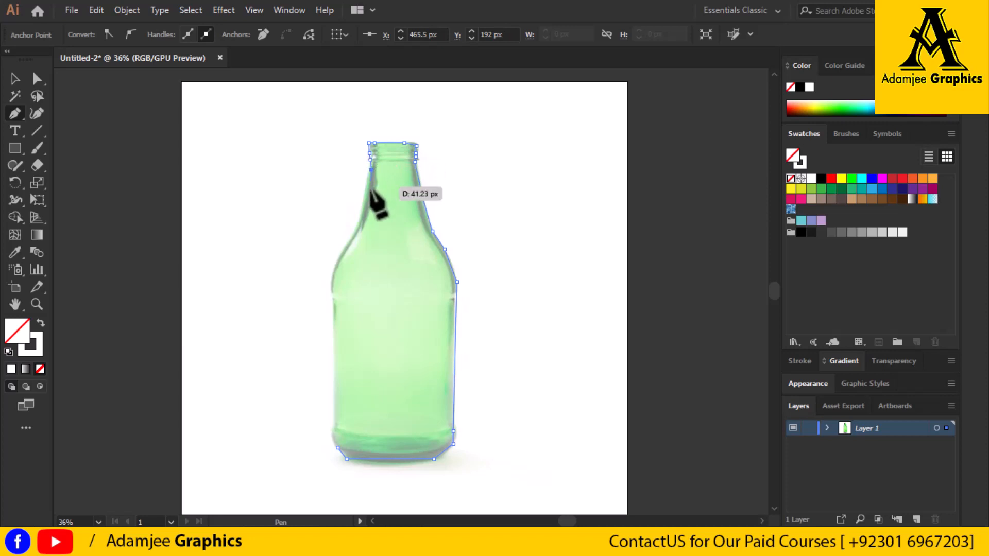
Trace the left side of the neck, shoulder and body with straight segments, and close the path at the base's left corner
{"action": "left_click", "coordinate": [359, 222]}
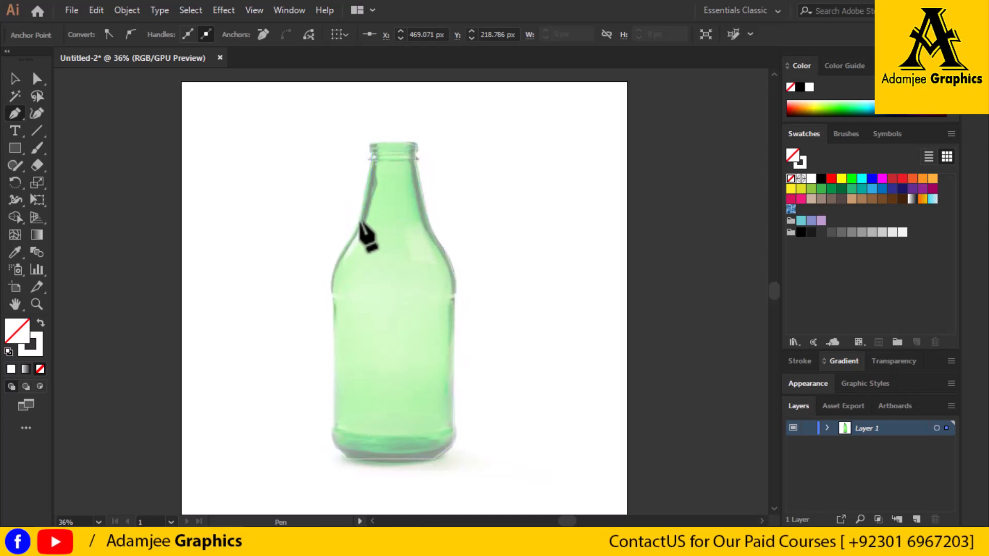
{"action": "left_click", "coordinate": [331, 274]}
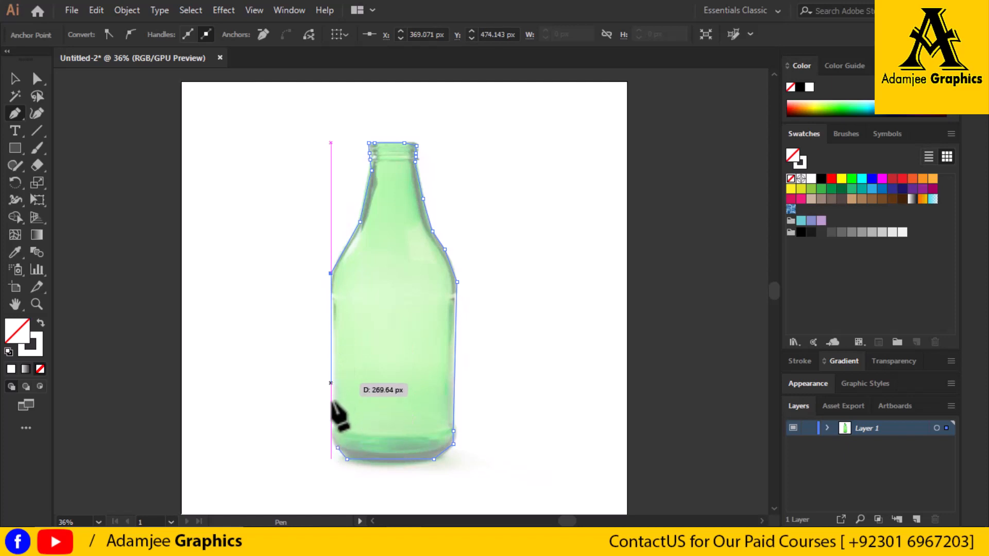
{"action": "left_click", "coordinate": [331, 408]}
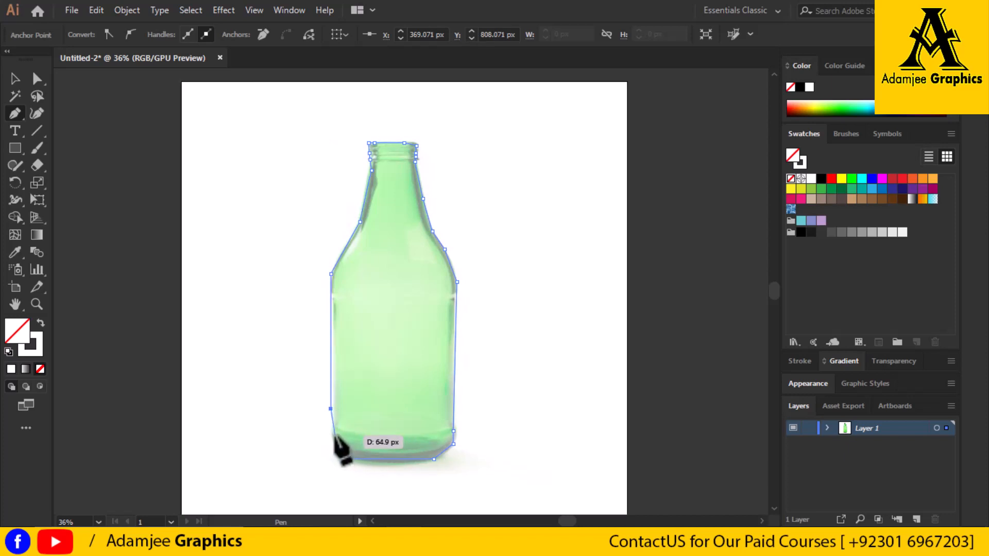
{"action": "left_click", "coordinate": [331, 435]}
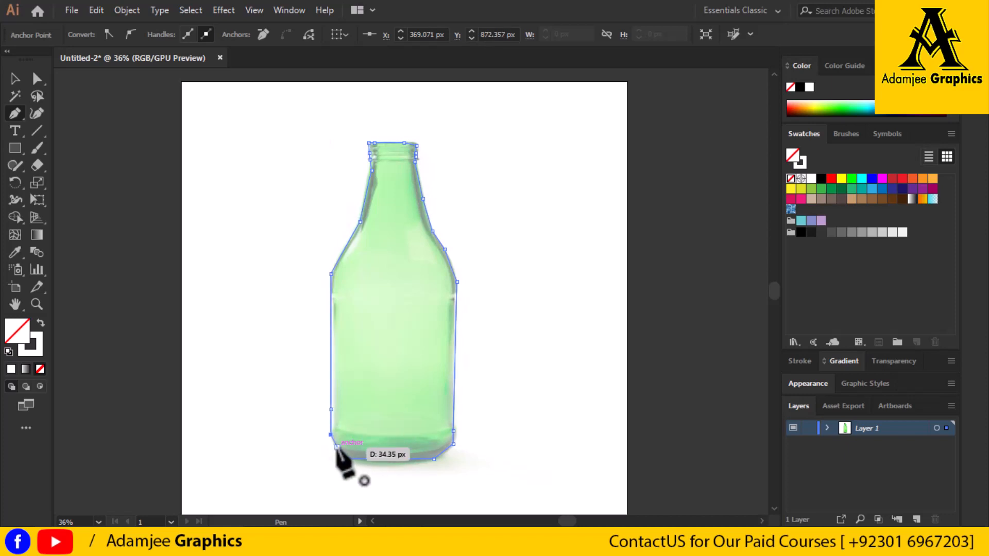
{"action": "left_click", "coordinate": [336, 447]}
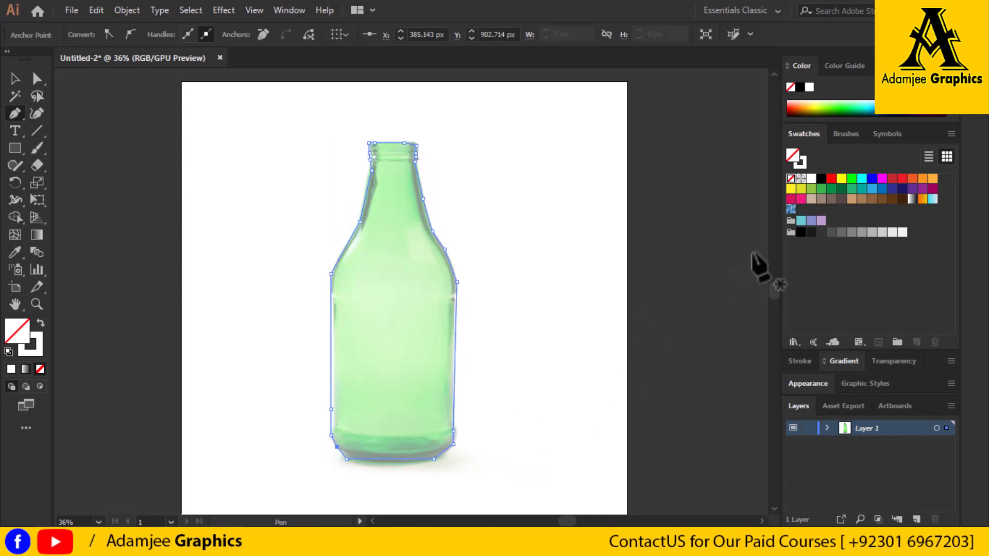
Fill the closed bottle outline with RGB Yellow, leave the Pen tool and deselect the shape
{"action": "left_click", "coordinate": [841, 179]}
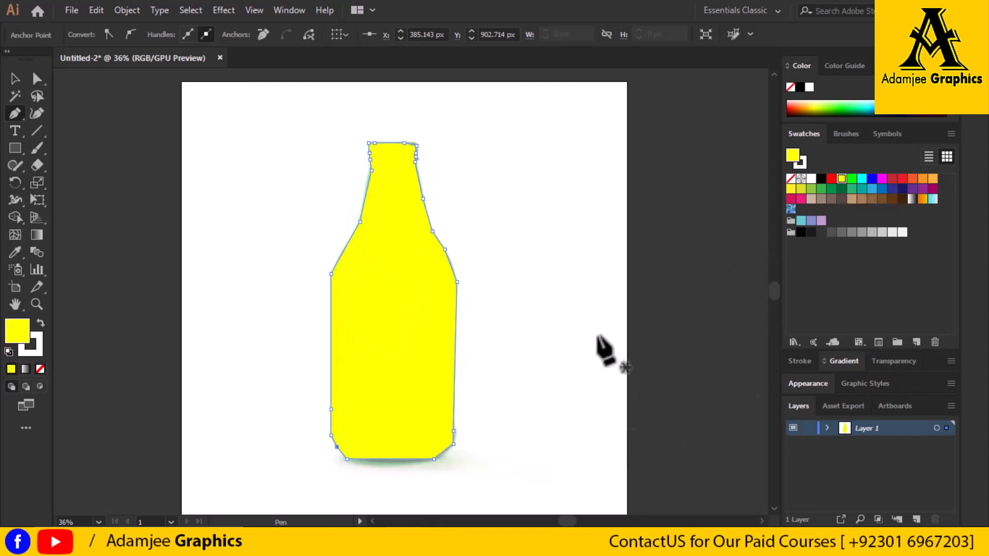
{"action": "left_click", "coordinate": [589, 313]}
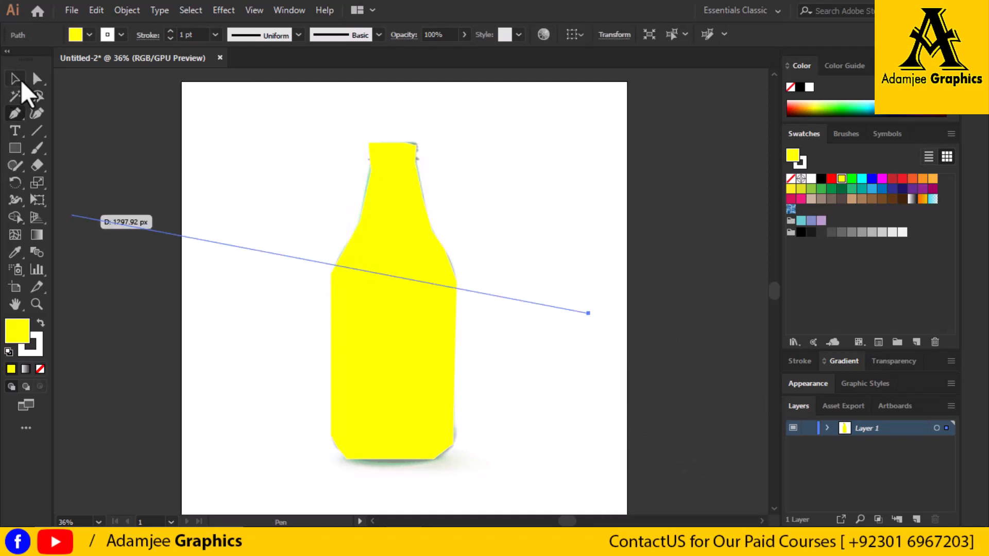
{"action": "left_click", "coordinate": [20, 82]}
{"action": "left_click", "coordinate": [492, 281]}
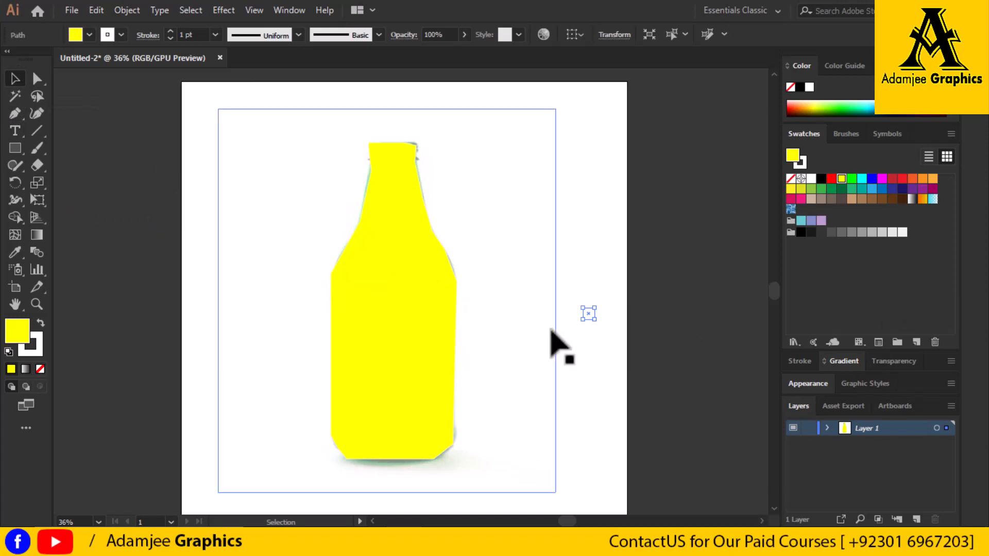
{"action": "left_click", "coordinate": [695, 343]}
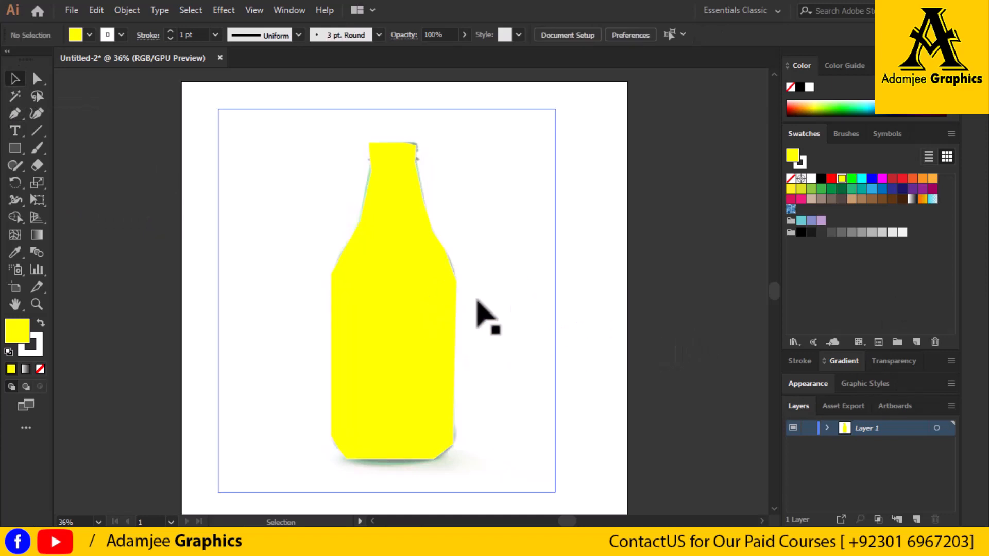
{"action": "left_click", "coordinate": [416, 293]}
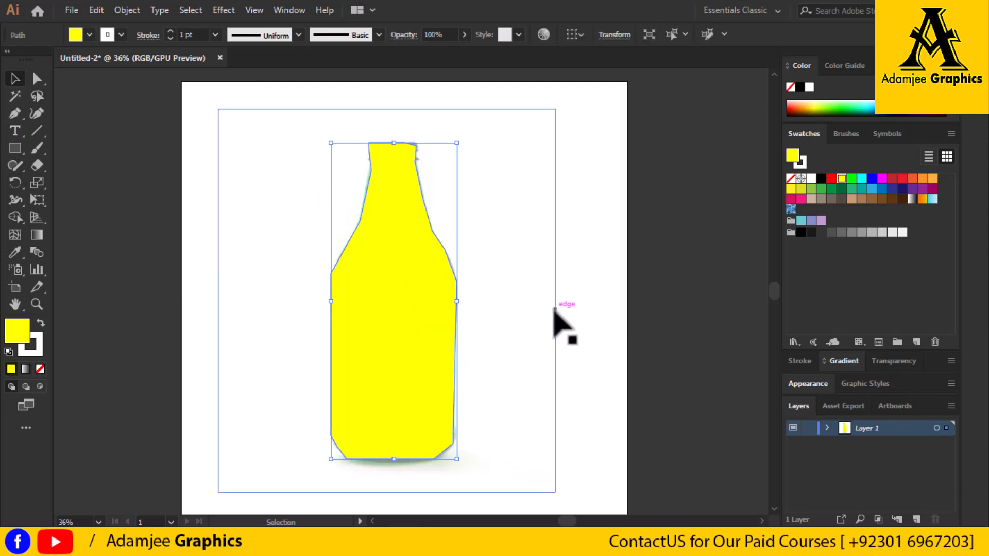
{"action": "left_click", "coordinate": [591, 265]}
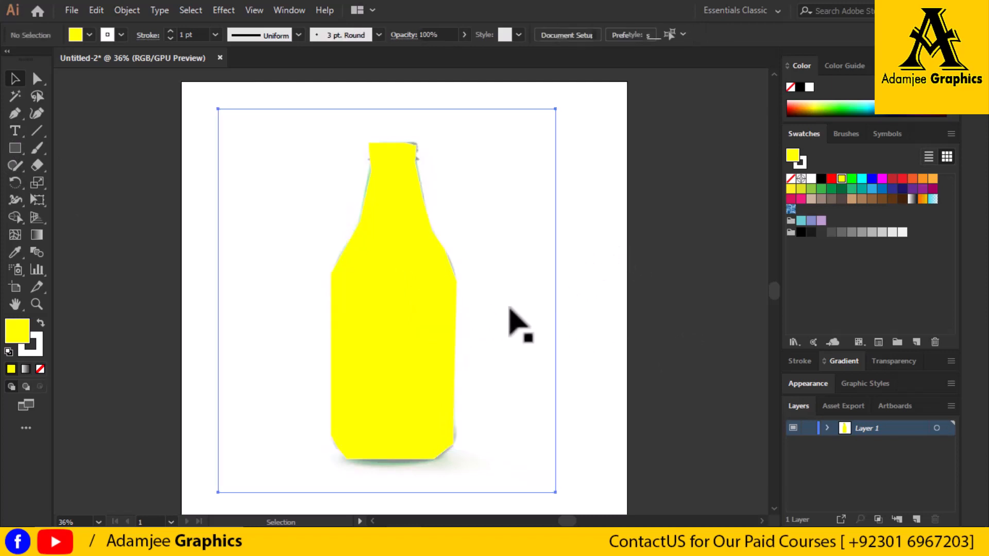
Narrow the bottle photo slightly from its right and left edges so it fits behind the yellow shape
{"action": "left_click", "coordinate": [555, 304]}
{"action": "left_click_drag", "start_coordinate": [555, 302], "coordinate": [551, 303]}
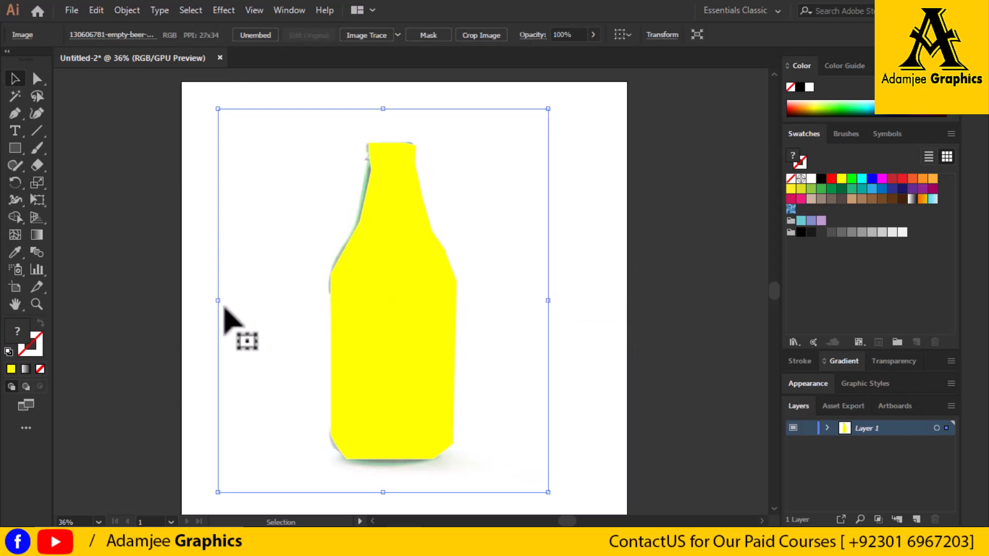
{"action": "left_click_drag", "start_coordinate": [219, 302], "coordinate": [226, 303]}
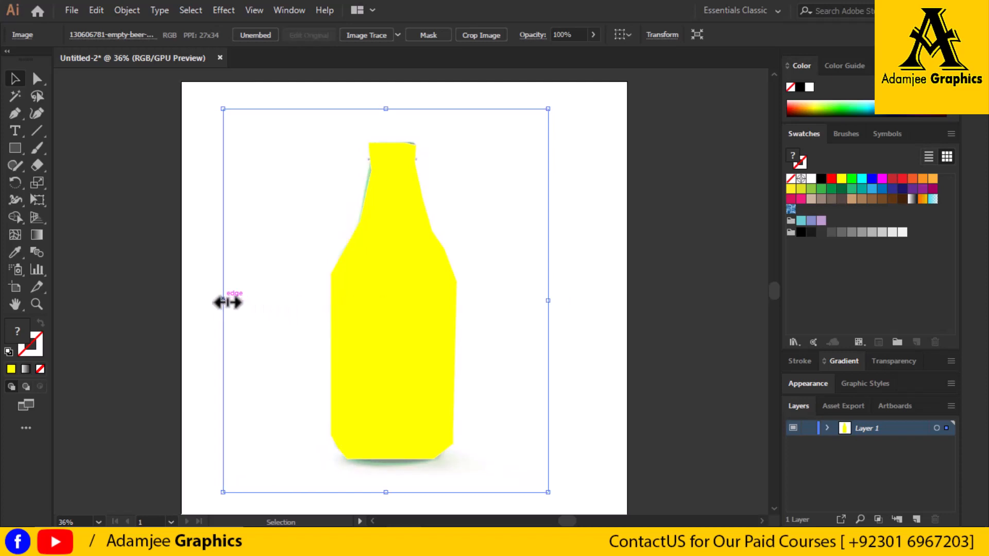
{"action": "left_click_drag", "start_coordinate": [226, 304], "coordinate": [227, 306]}
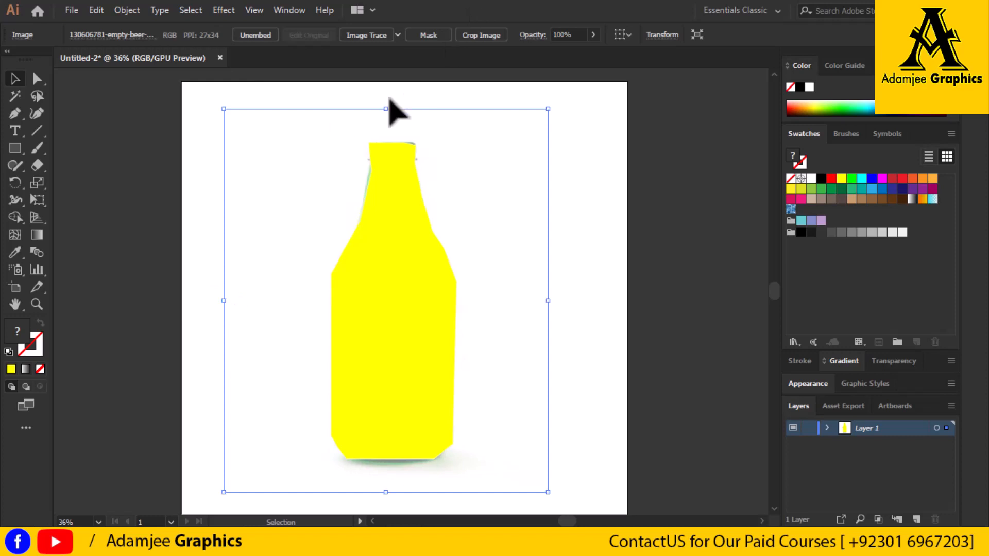
Lower the bottle photo's top edge slightly so the rim fits behind the yellow shape, and deselect the photo
{"action": "left_click_drag", "start_coordinate": [388, 109], "coordinate": [389, 110]}
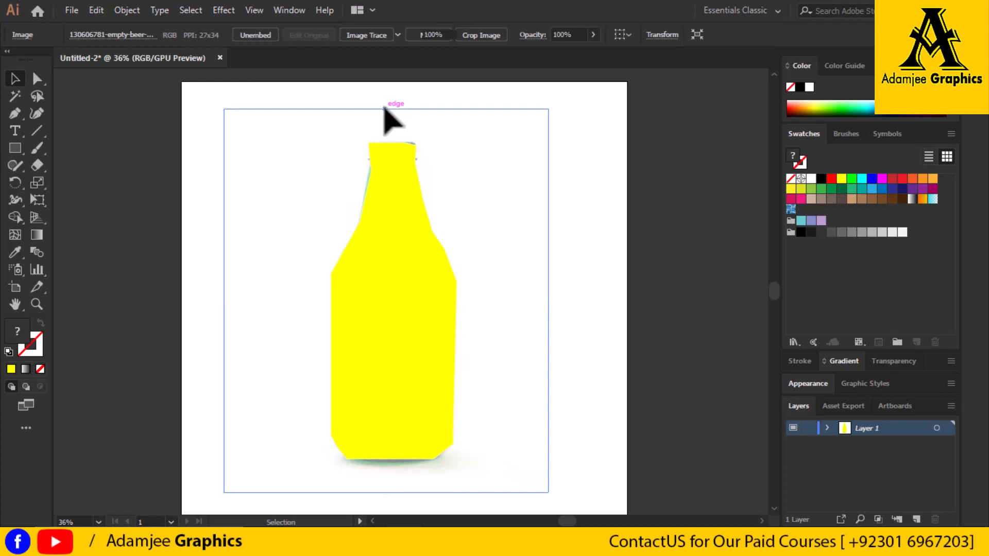
{"action": "left_click", "coordinate": [385, 105]}
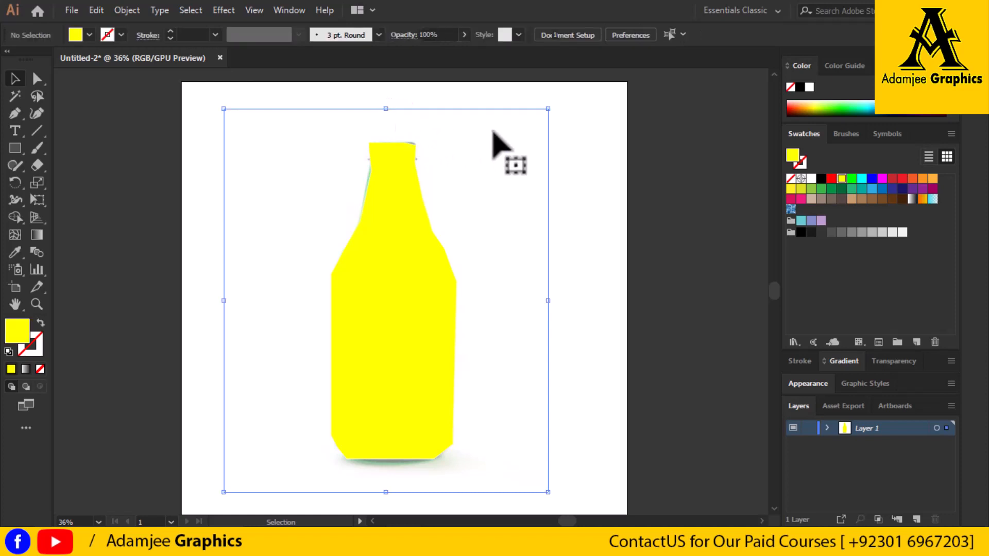
{"action": "left_click", "coordinate": [387, 116]}
{"action": "left_click_drag", "start_coordinate": [390, 109], "coordinate": [390, 116]}
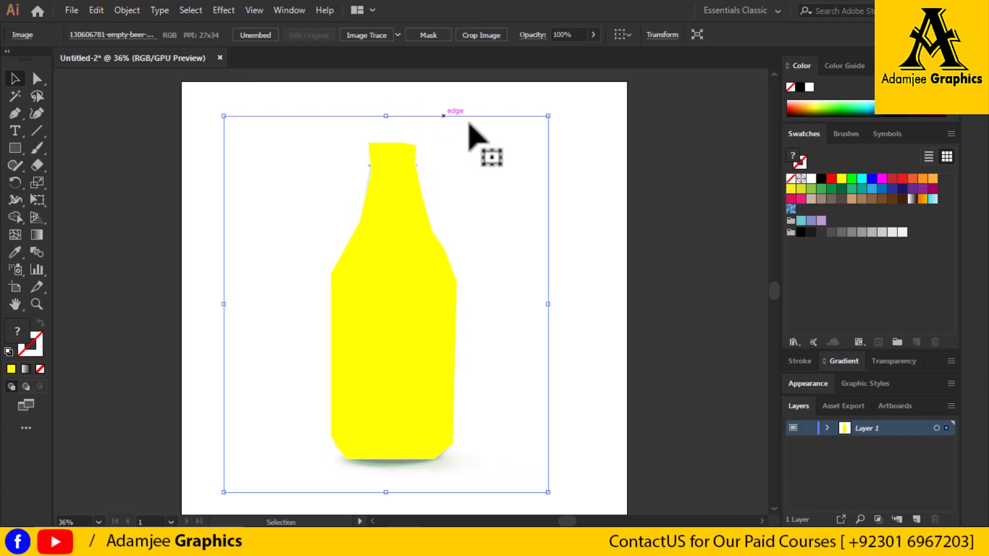
{"action": "left_click", "coordinate": [692, 328]}
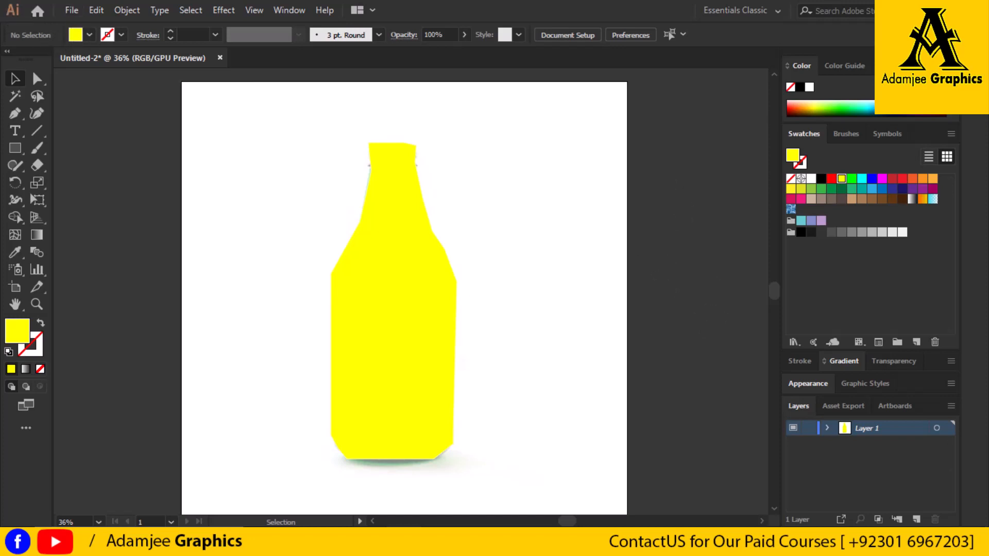
Add a new layer and place the Coca-Cola label JPG from the Desktop on it
{"action": "left_click", "coordinate": [916, 520]}
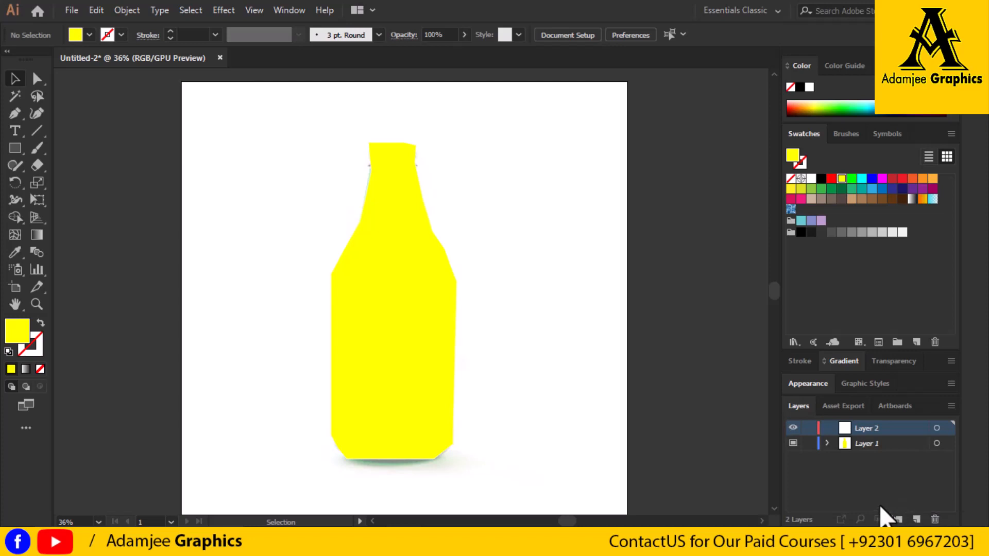
{"action": "left_click", "coordinate": [72, 10]}
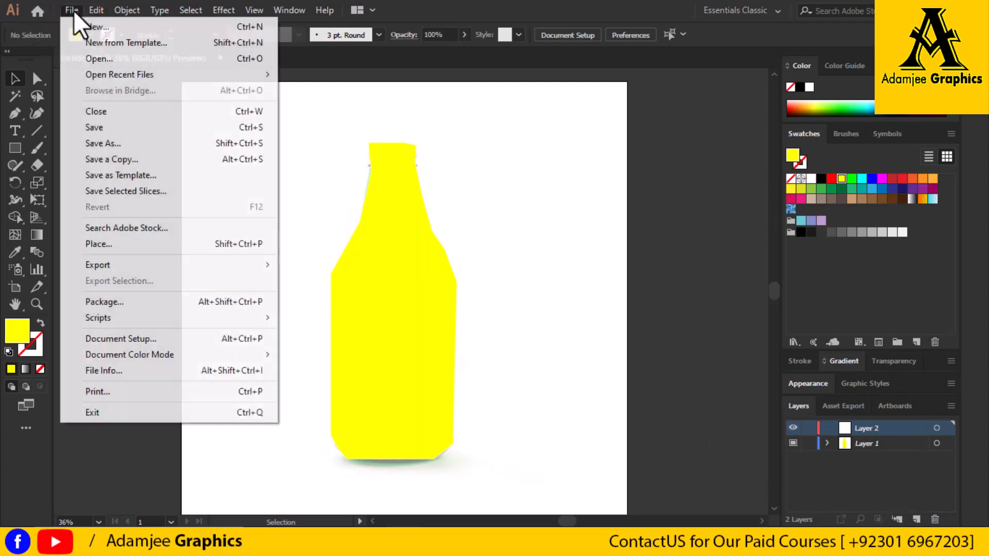
{"action": "mouse_move", "coordinate": [96, 10]}
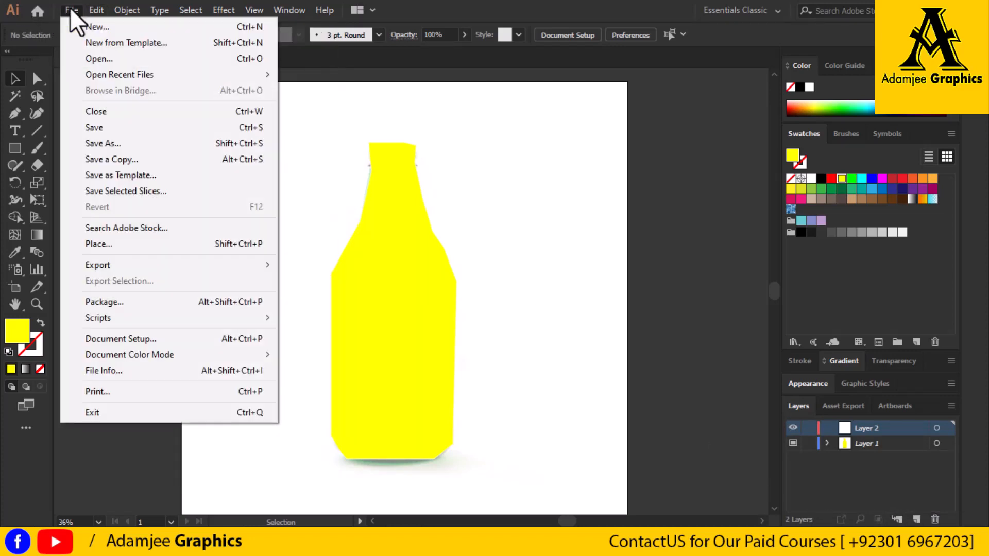
{"action": "left_click", "coordinate": [106, 244]}
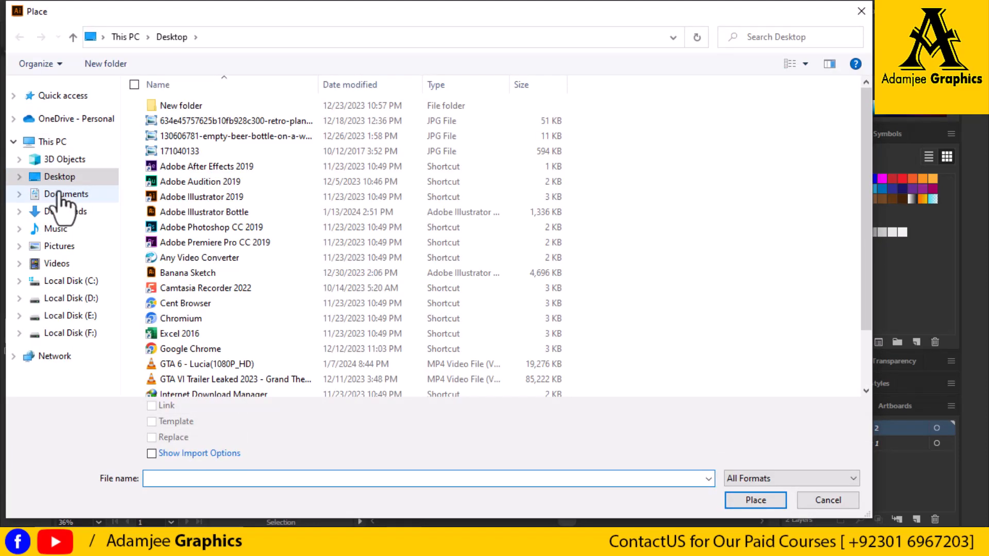
{"action": "left_click", "coordinate": [271, 126]}
{"action": "left_click", "coordinate": [755, 500]}
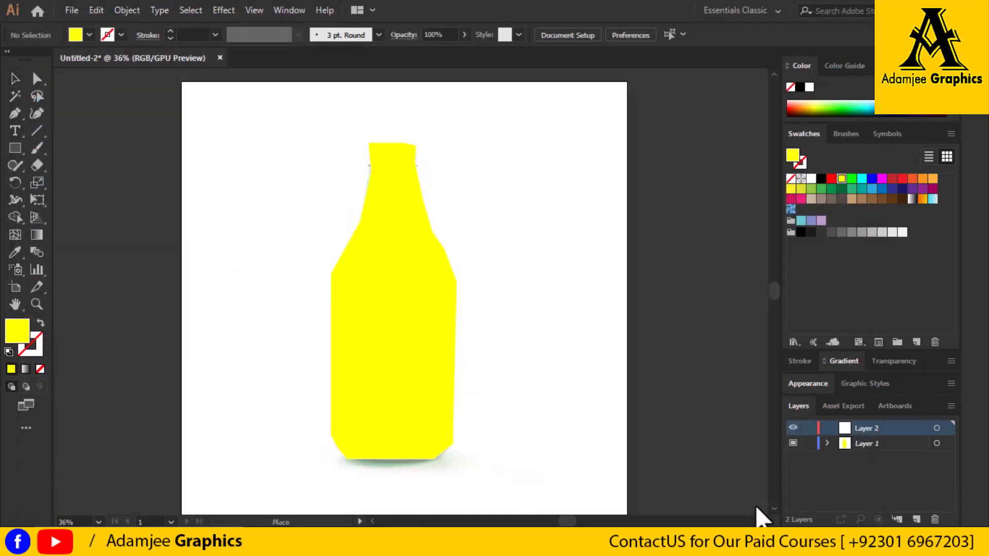
{"action": "left_click", "coordinate": [350, 304]}
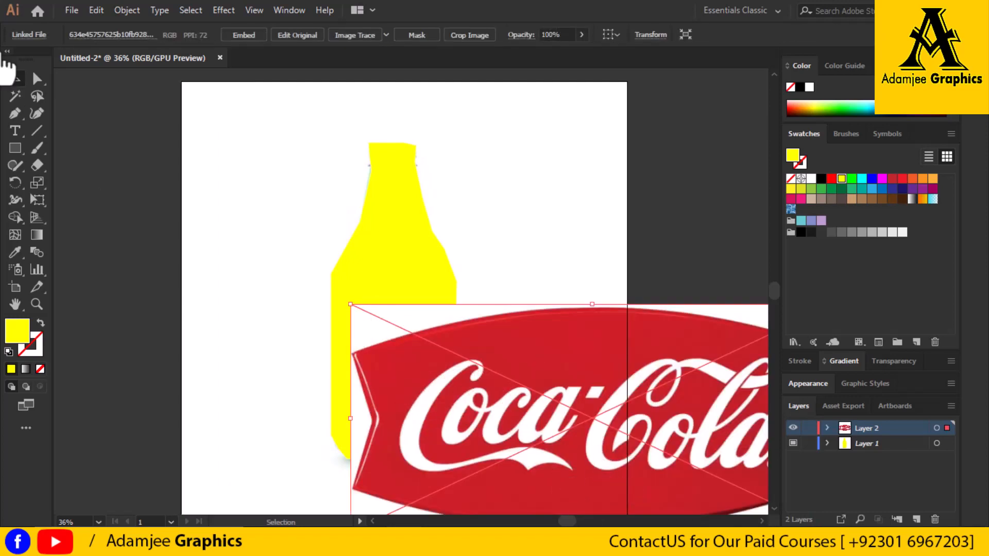
Move the Coca-Cola label over the bottle and squeeze it horizontally from both sides to roughly the bottle's width
{"action": "left_click_drag", "start_coordinate": [610, 474], "coordinate": [453, 387]}
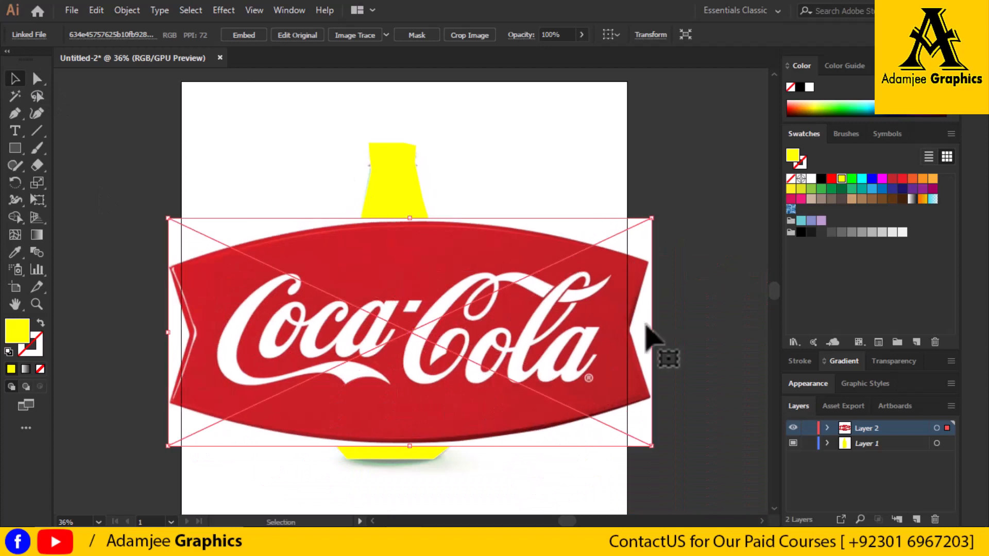
{"action": "left_click_drag", "start_coordinate": [651, 336], "coordinate": [570, 340]}
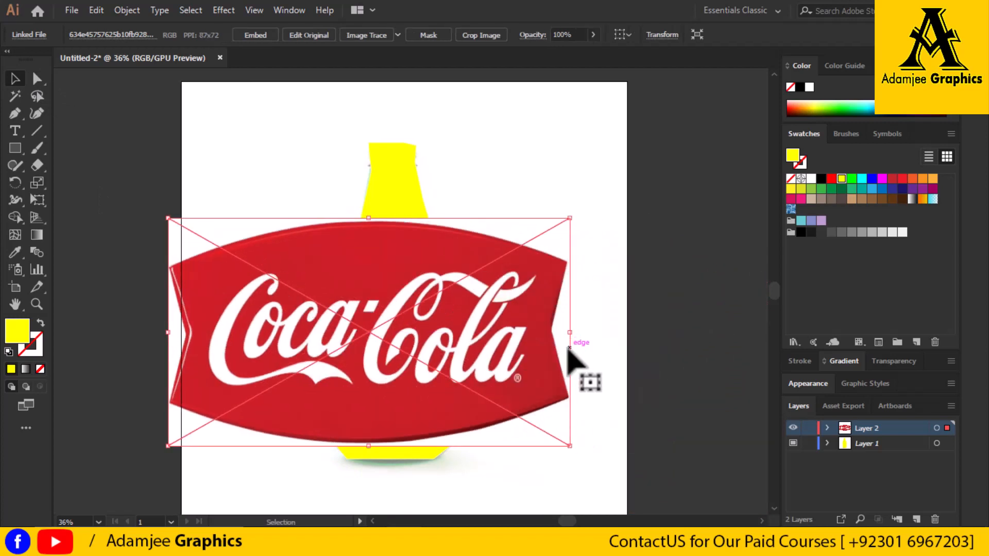
{"action": "left_click_drag", "start_coordinate": [169, 333], "coordinate": [309, 332]}
{"action": "left_click_drag", "start_coordinate": [569, 334], "coordinate": [466, 338]}
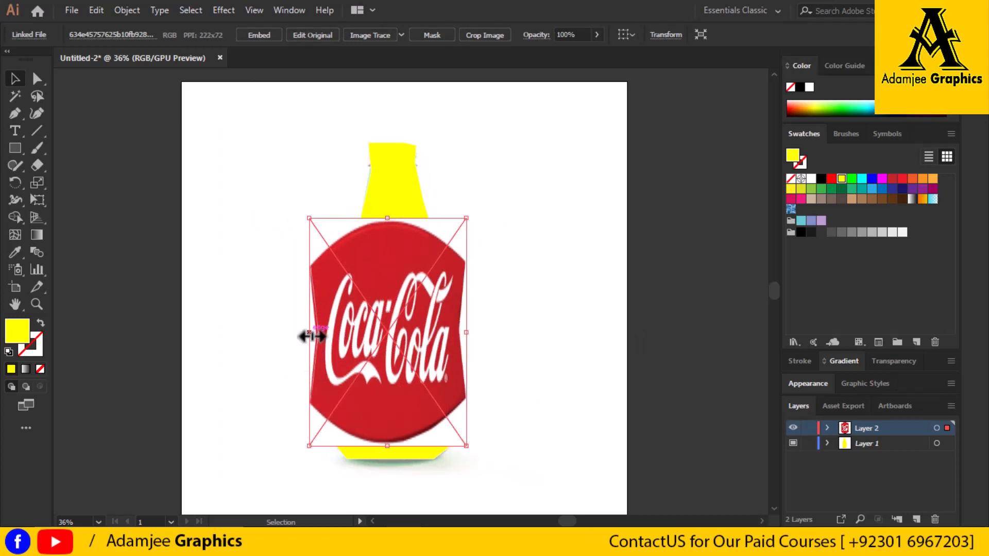
{"action": "left_click_drag", "start_coordinate": [311, 335], "coordinate": [334, 333]}
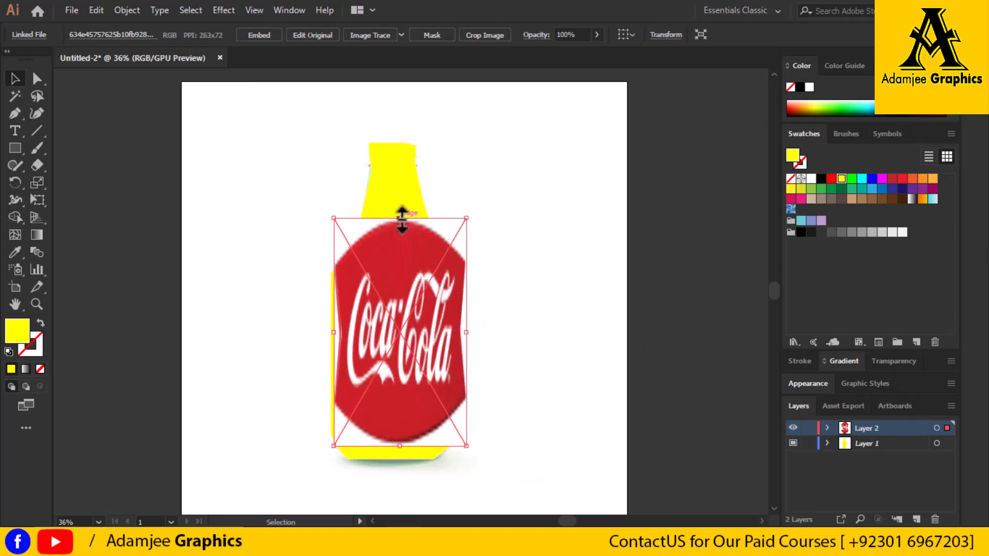
Shorten the Coca-Cola label from its top edge to cover only the lower body, and narrow it to fit inside the bottle's sides
{"action": "left_click_drag", "start_coordinate": [401, 219], "coordinate": [402, 319]}
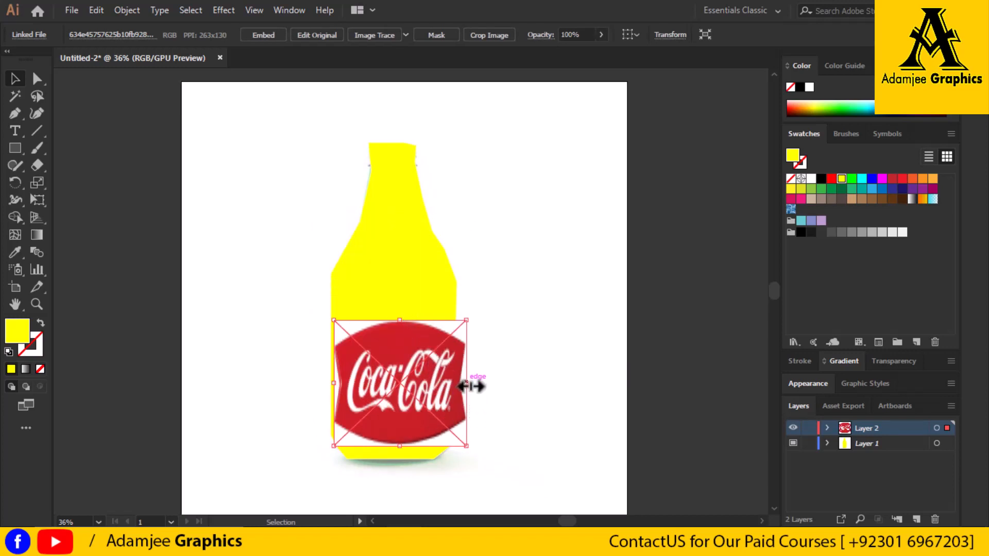
{"action": "left_click_drag", "start_coordinate": [466, 383], "coordinate": [449, 386]}
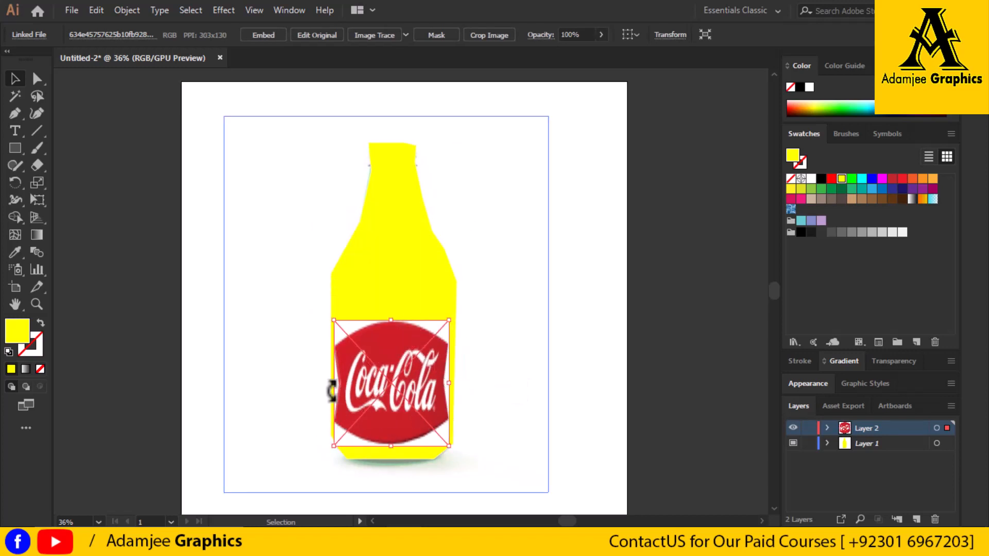
{"action": "left_click_drag", "start_coordinate": [333, 386], "coordinate": [342, 388]}
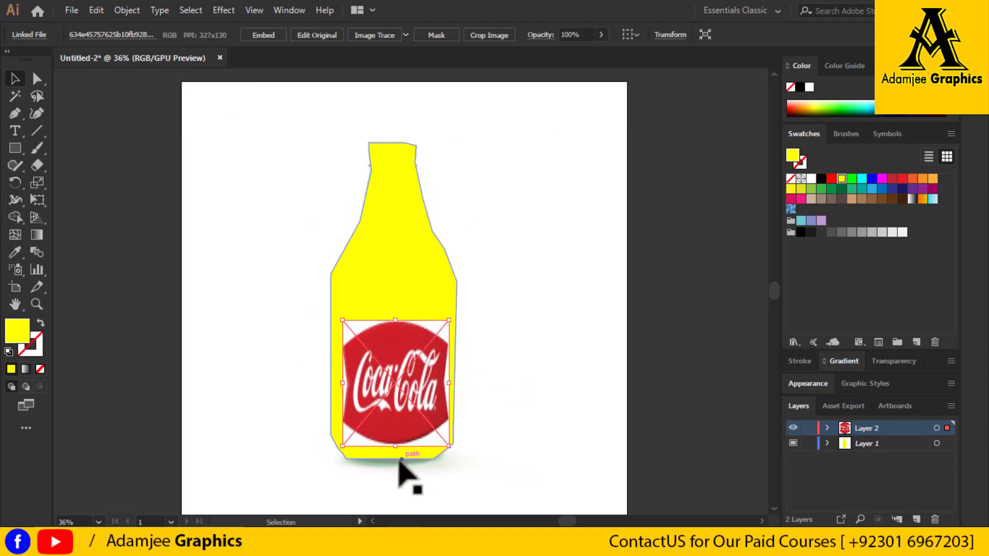
Shorten the Coca-Cola label slightly from its bottom edge and nudge it up and to the left on the bottle's lower body
{"action": "left_click_drag", "start_coordinate": [399, 446], "coordinate": [397, 437]}
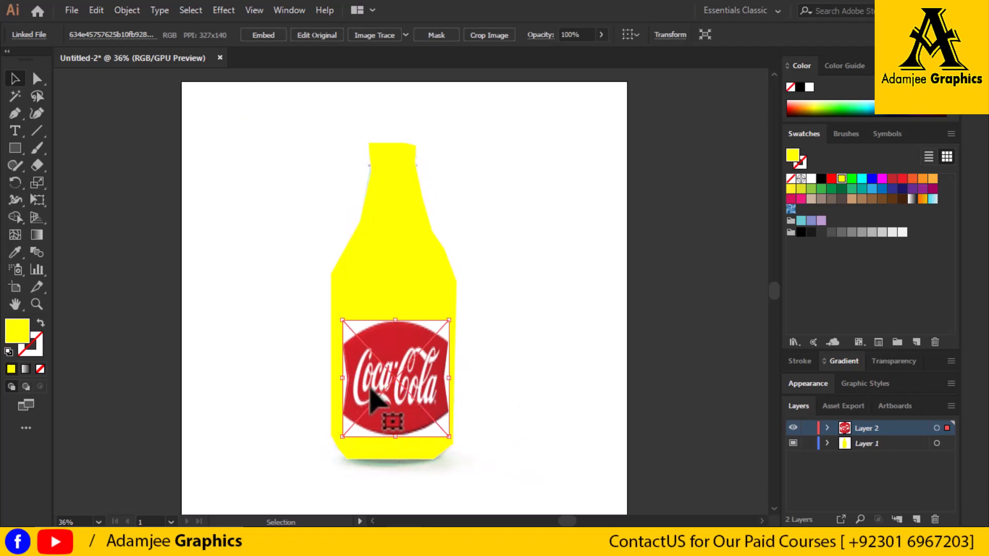
{"action": "left_click_drag", "start_coordinate": [379, 393], "coordinate": [363, 372]}
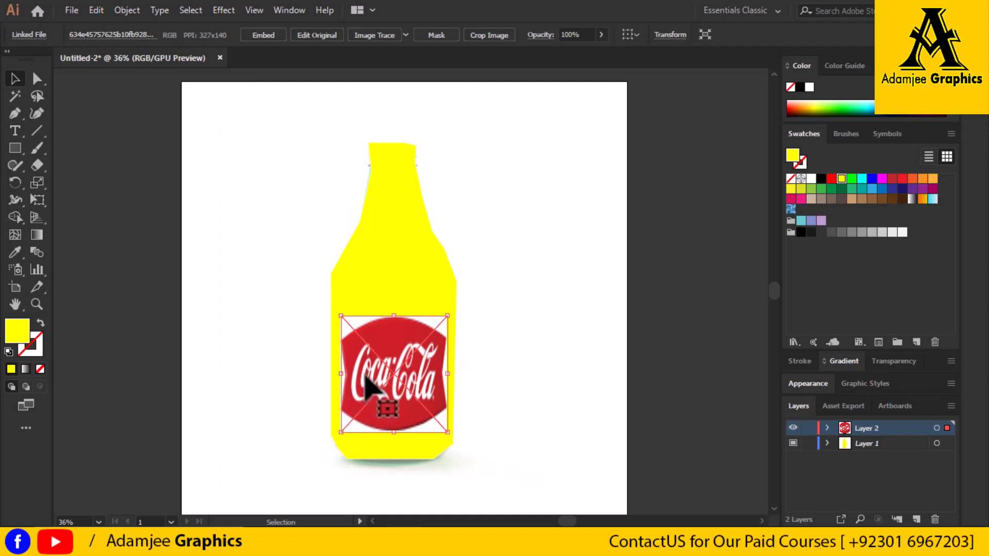
{"action": "left_click_drag", "start_coordinate": [363, 379], "coordinate": [363, 378]}
Adjust the Coca-Cola label's side edges so it spans nearly the full width of the bottle with thin yellow margins
{"action": "left_click_drag", "start_coordinate": [446, 376], "coordinate": [443, 376]}
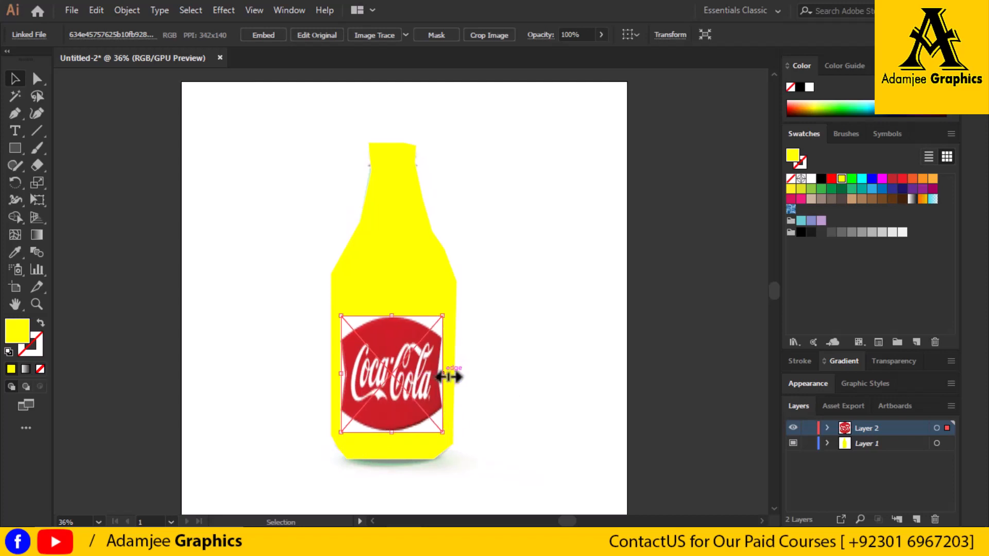
{"action": "left_click_drag", "start_coordinate": [448, 377], "coordinate": [451, 379]}
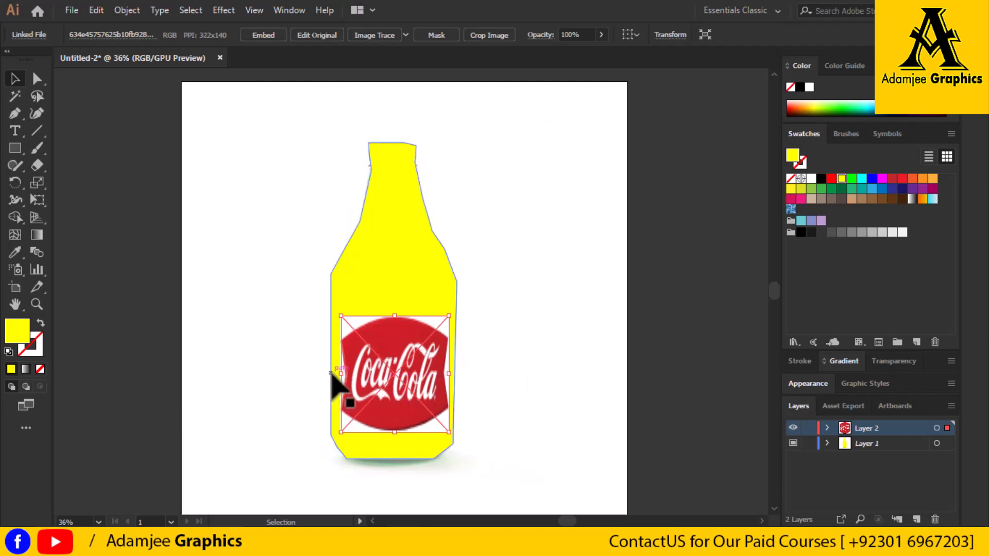
{"action": "left_click_drag", "start_coordinate": [346, 377], "coordinate": [336, 378]}
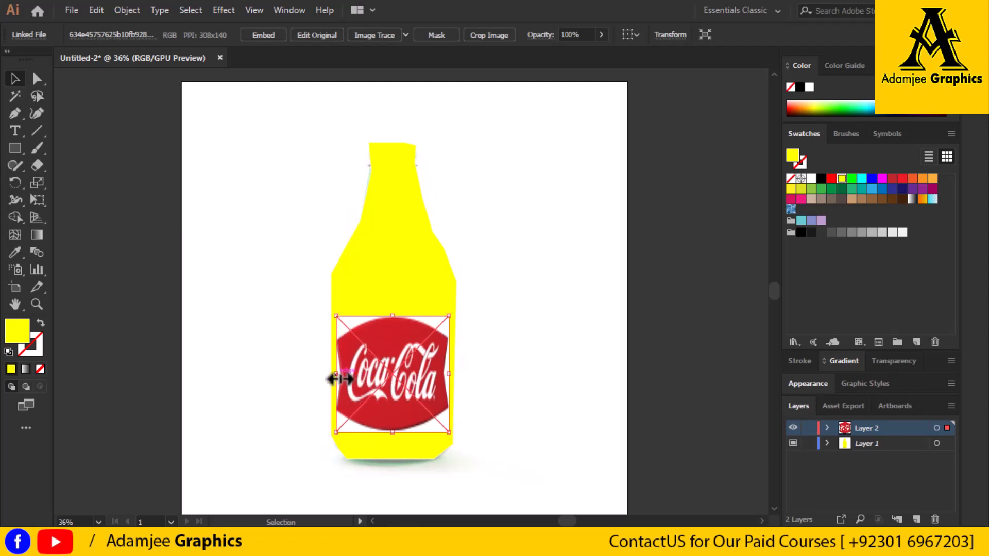
Extend the Coca-Cola label's top edge upward, then embed the linked image in the document and deselect it
{"action": "left_click_drag", "start_coordinate": [393, 316], "coordinate": [395, 302]}
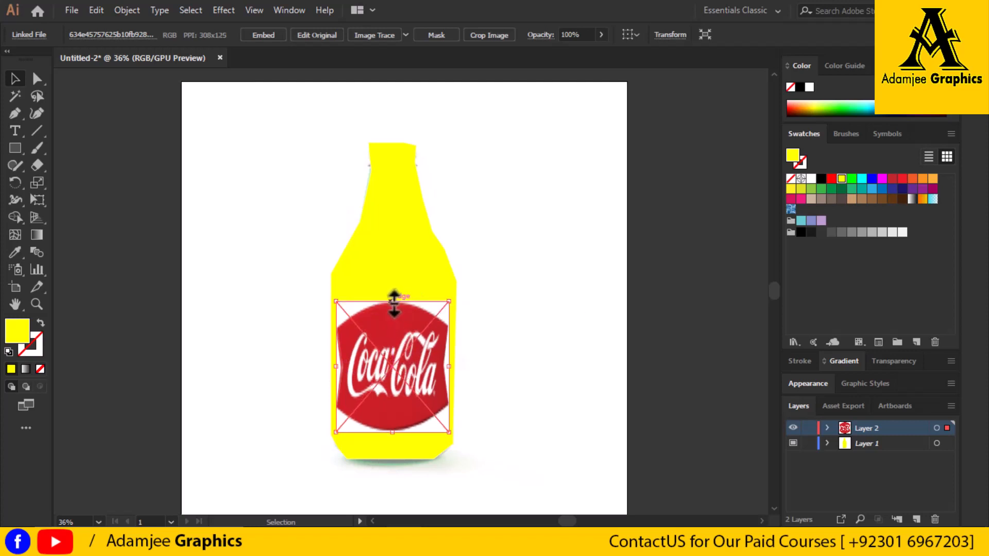
{"action": "left_click", "coordinate": [268, 35]}
{"action": "left_click", "coordinate": [597, 290]}
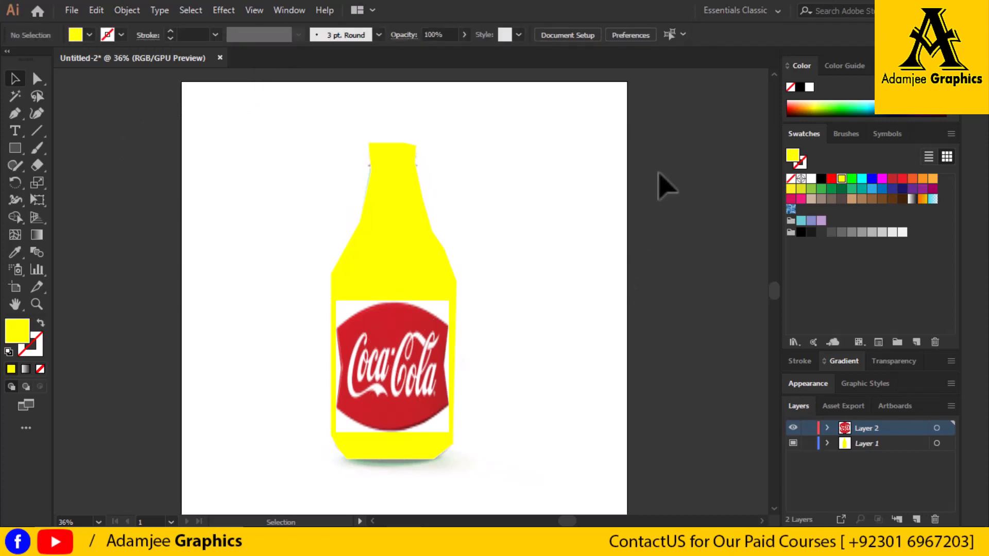
Swap fill and stroke to get no fill with a yellow stroke, and trace a closed cap outline around the bottle's rim with the Pen tool
{"action": "left_click", "coordinate": [41, 324]}
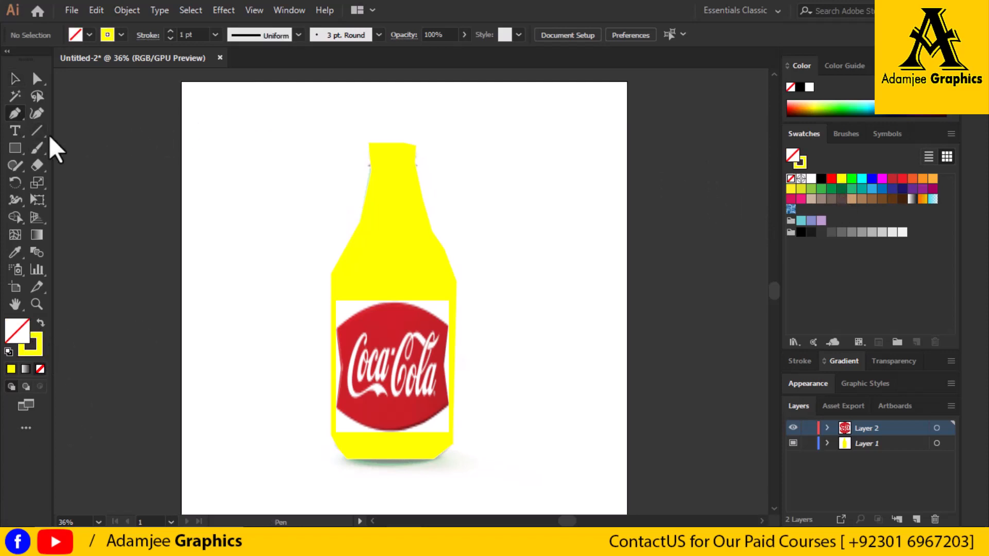
{"action": "left_click", "coordinate": [370, 159]}
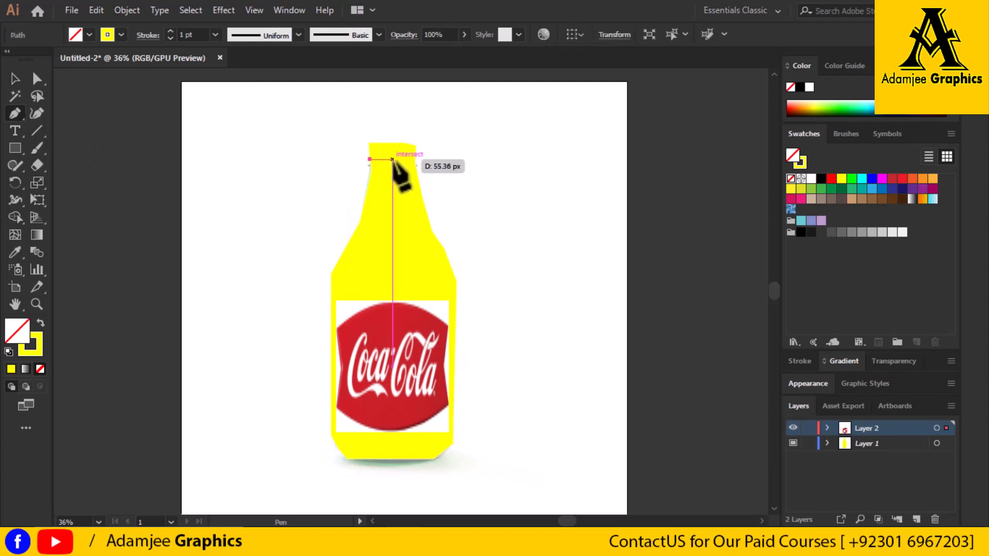
{"action": "left_click", "coordinate": [415, 156]}
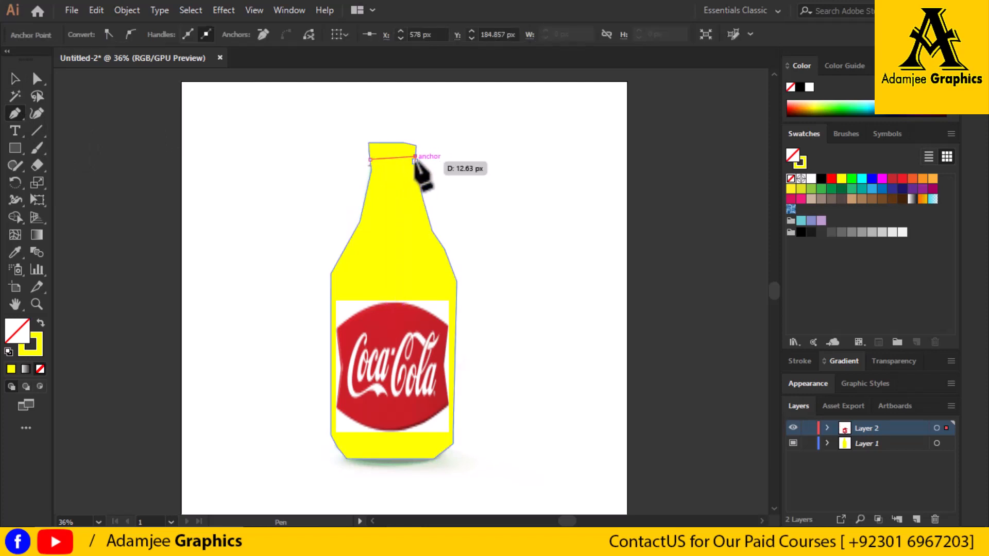
{"action": "key", "text": "ctrl"}
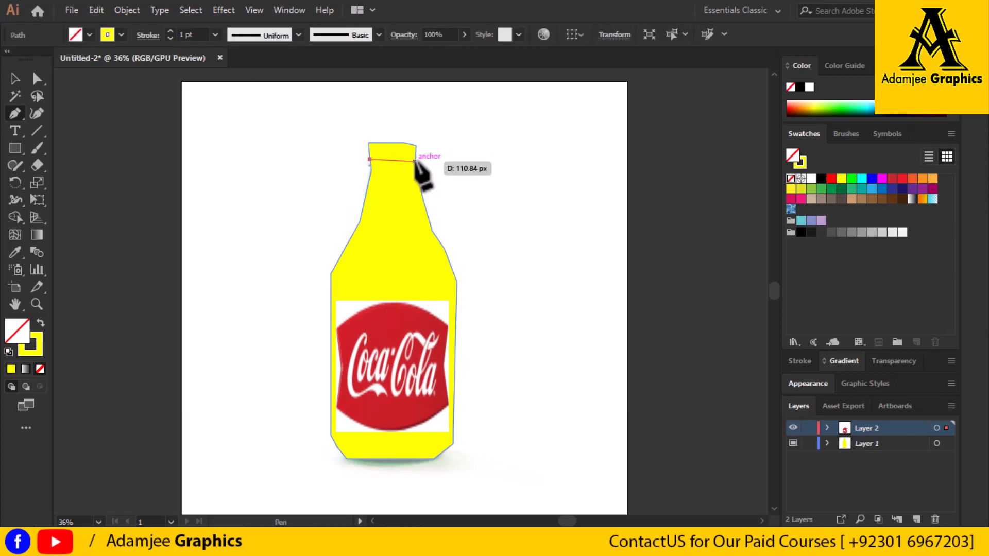
{"action": "left_click", "coordinate": [415, 161]}
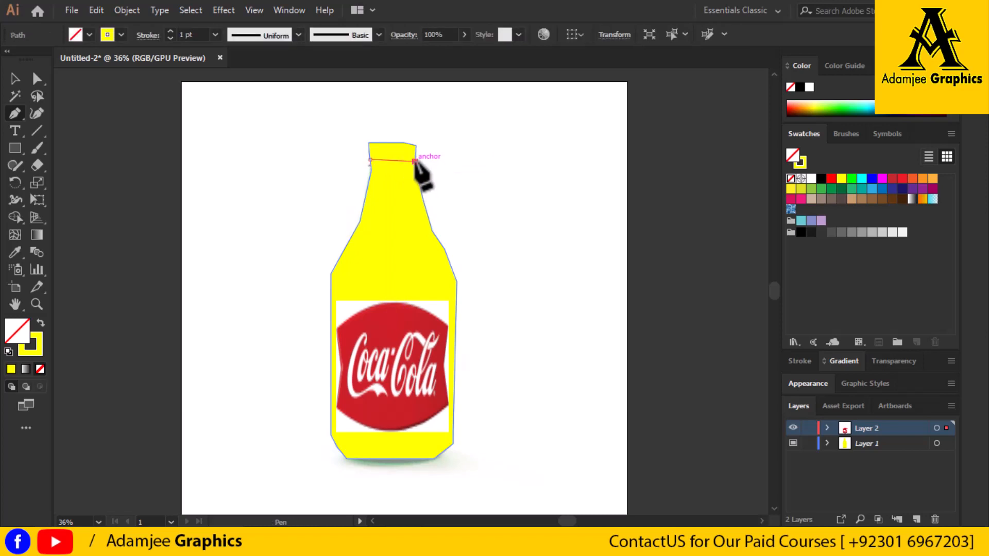
{"action": "left_click", "coordinate": [415, 145]}
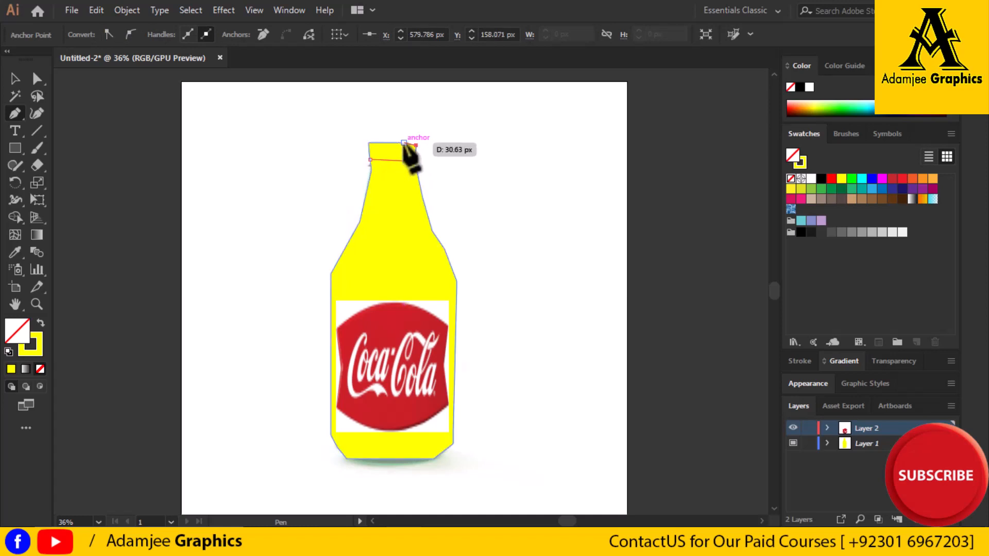
{"action": "left_click", "coordinate": [369, 143]}
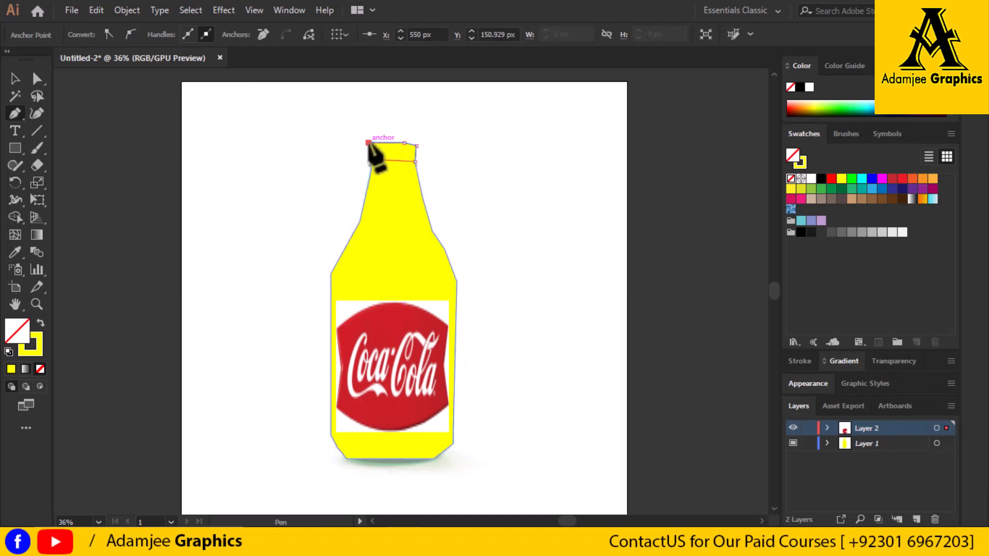
{"action": "left_click", "coordinate": [369, 159]}
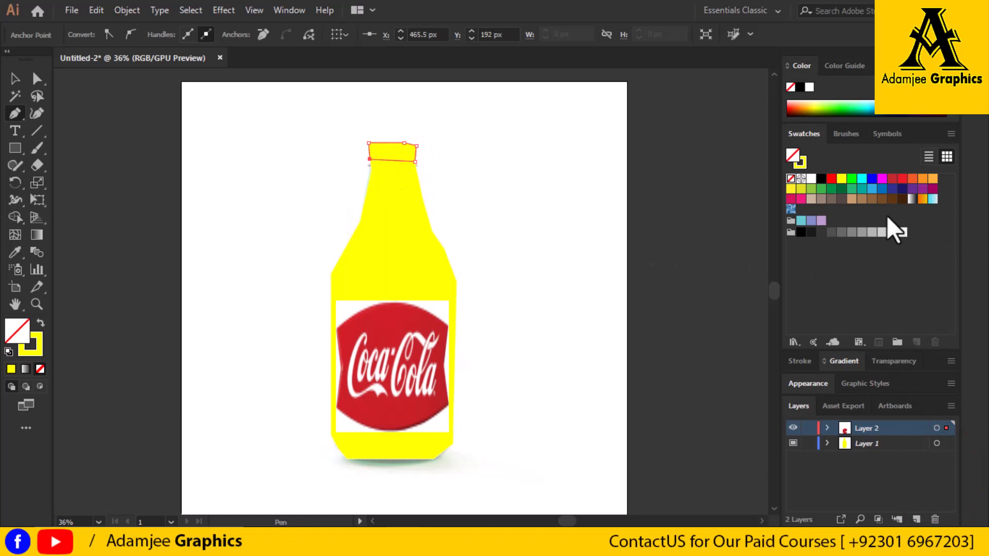
Fill the cap shape with black, end the Pen tool path and switch to the Selection tool
{"action": "left_click", "coordinate": [821, 179]}
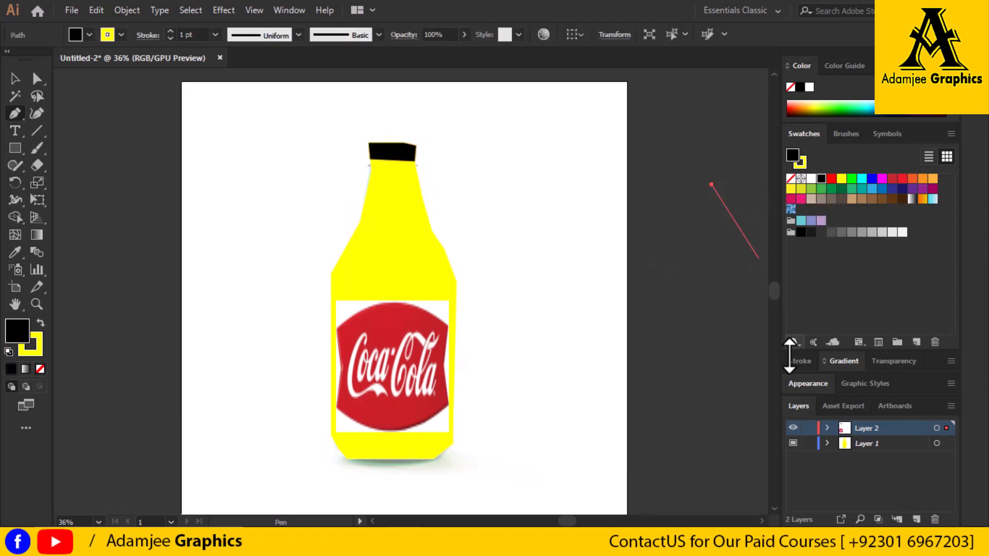
{"action": "key", "text": "Escape"}
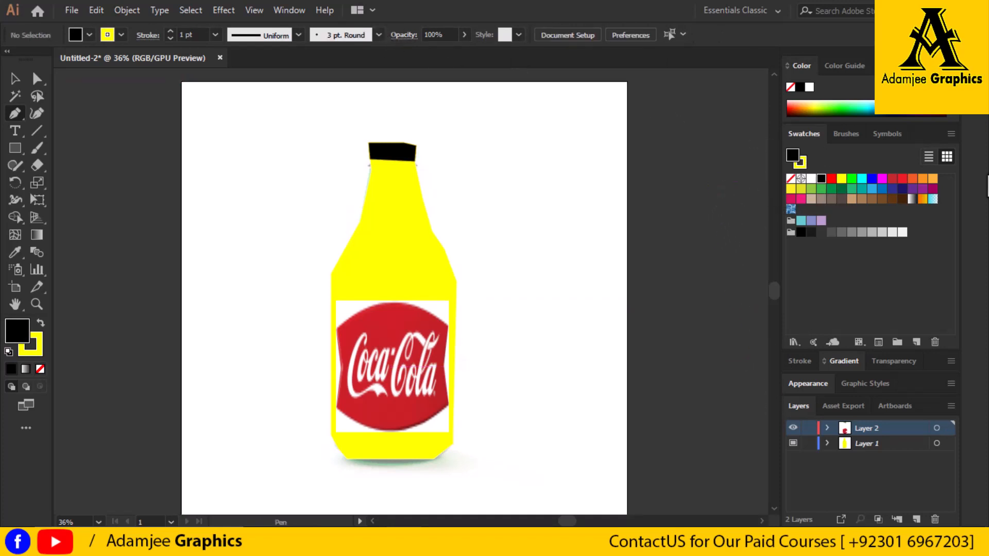
{"action": "left_click", "coordinate": [13, 80]}
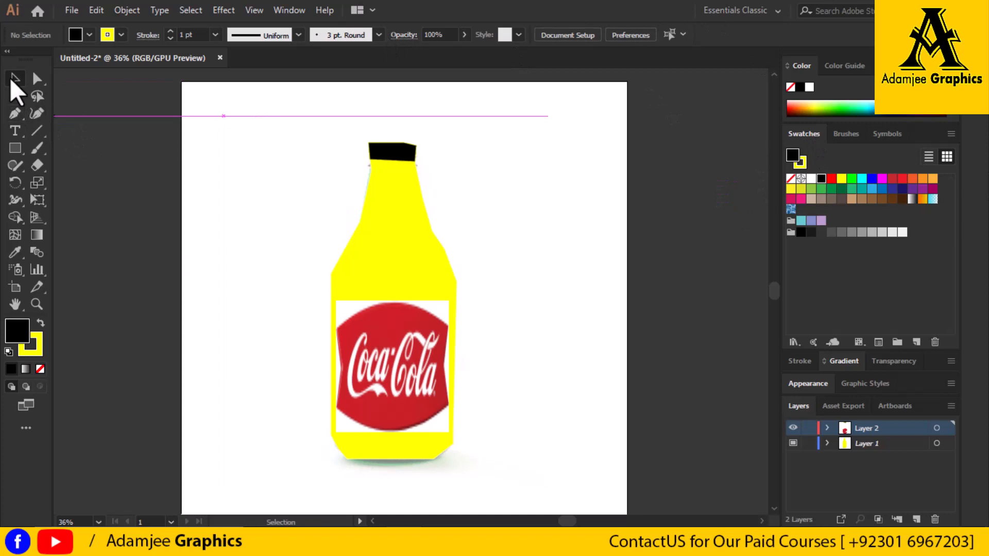